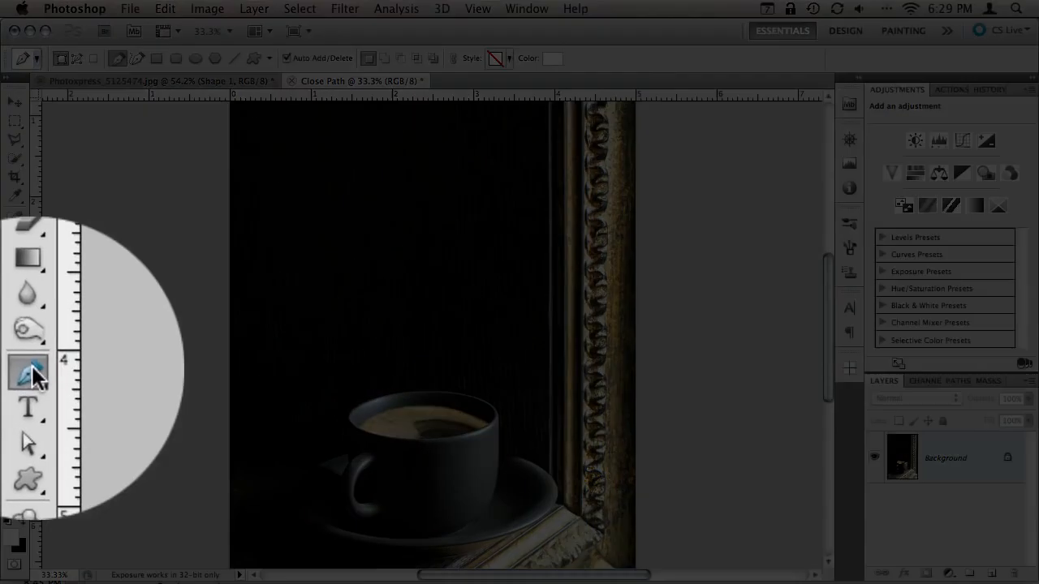
Step: Draw a closed, jagged white steam shape with the Pen tool, spanning the coffee cup's rim and narrowing to a curved tip high above it
left_click(15, 369)
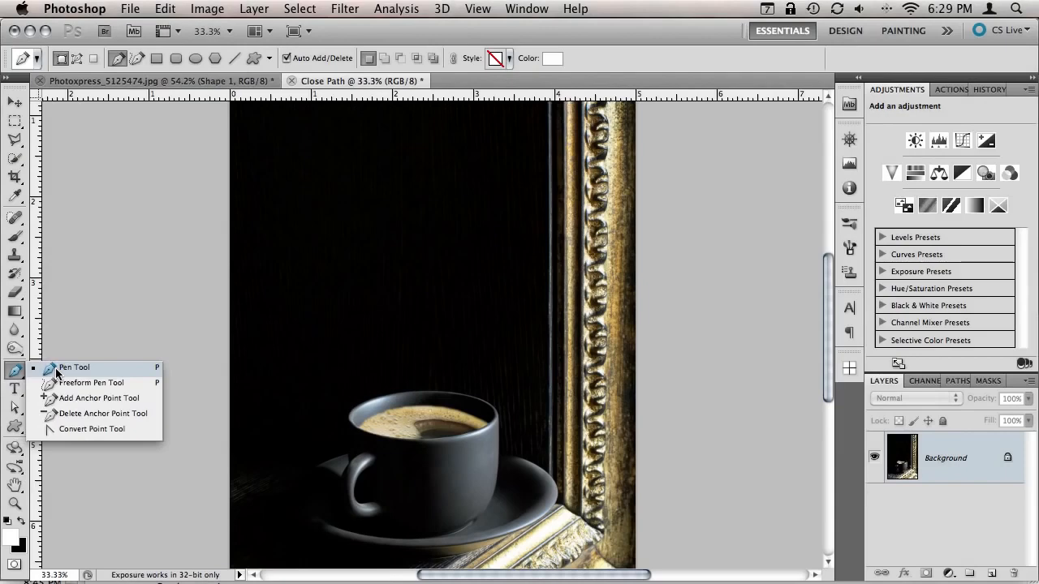
left_click(65, 364)
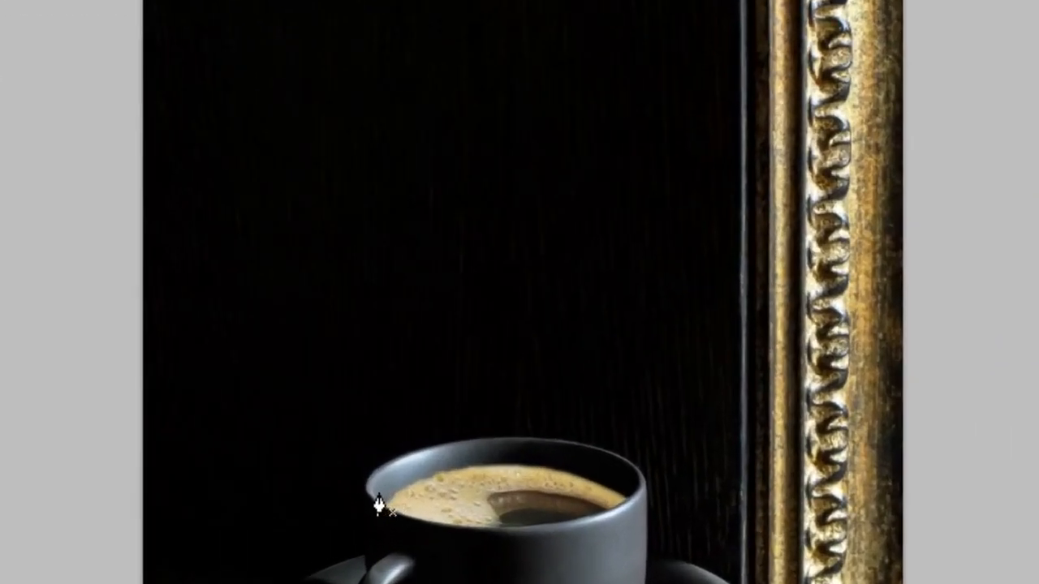
left_click(340, 418)
left_click(388, 340)
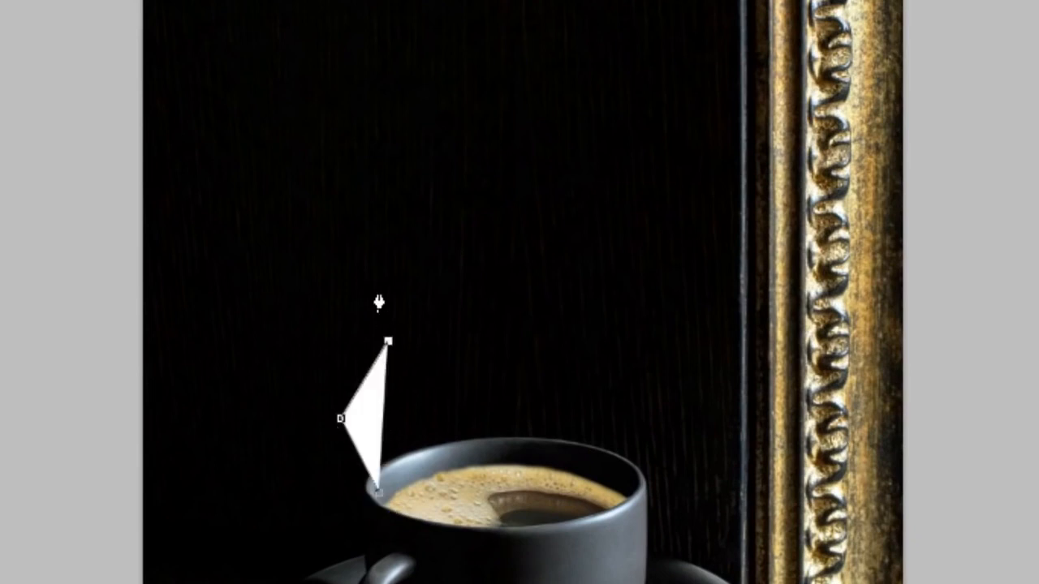
left_click(378, 287)
left_click(340, 213)
left_click(395, 145)
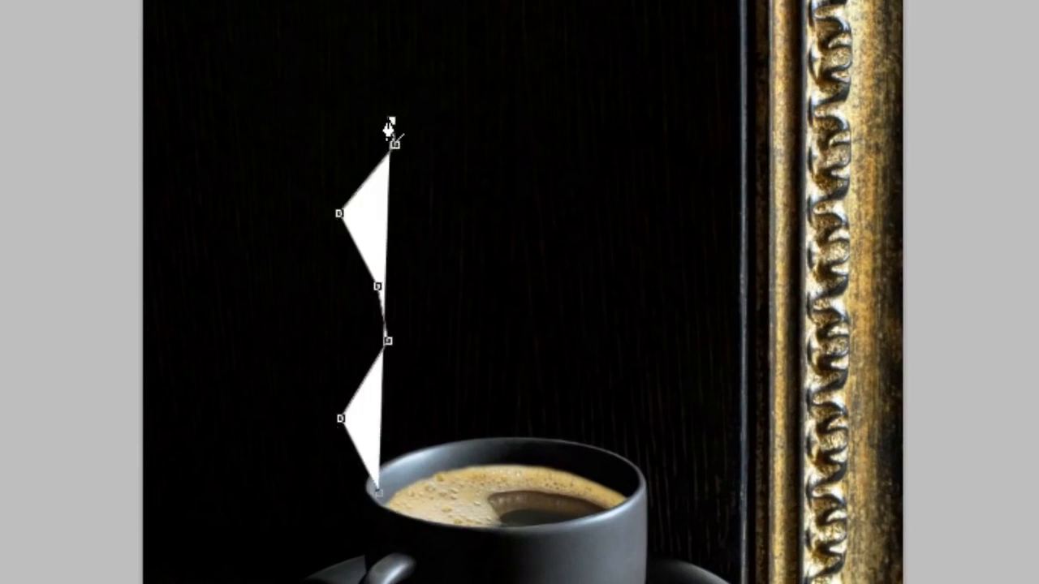
left_click(392, 120)
left_click(371, 94)
left_click(337, 63)
left_click(395, 72)
left_click(412, 105)
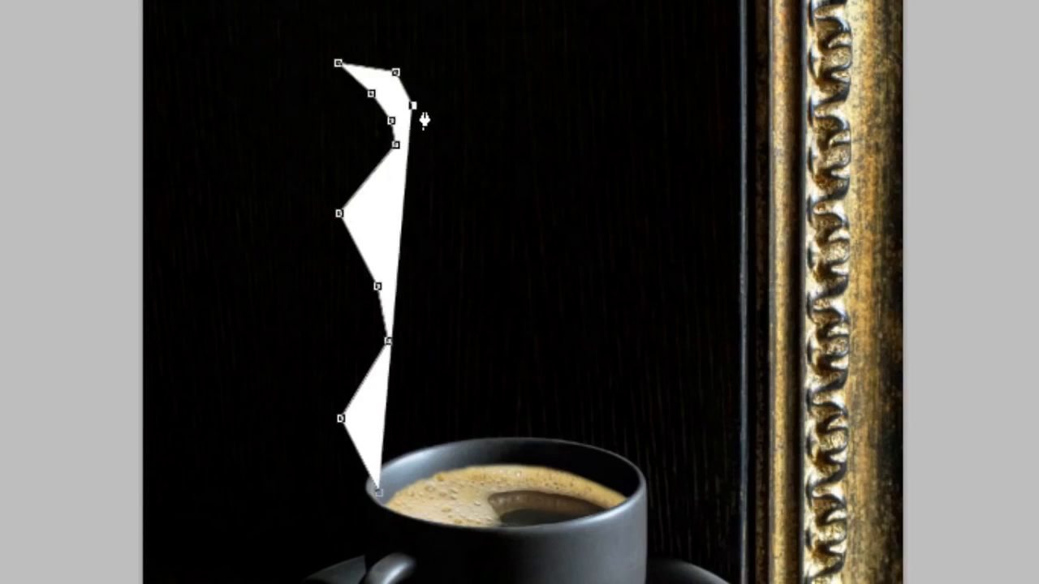
left_click(440, 134)
left_click(398, 204)
left_click(403, 260)
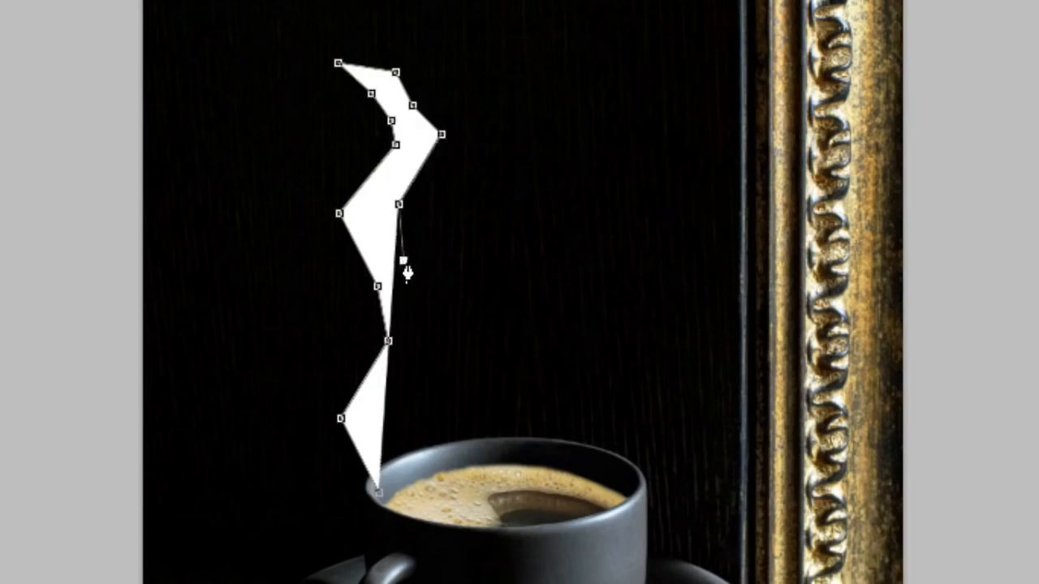
left_click(457, 297)
left_click(521, 327)
left_click(483, 353)
left_click(533, 382)
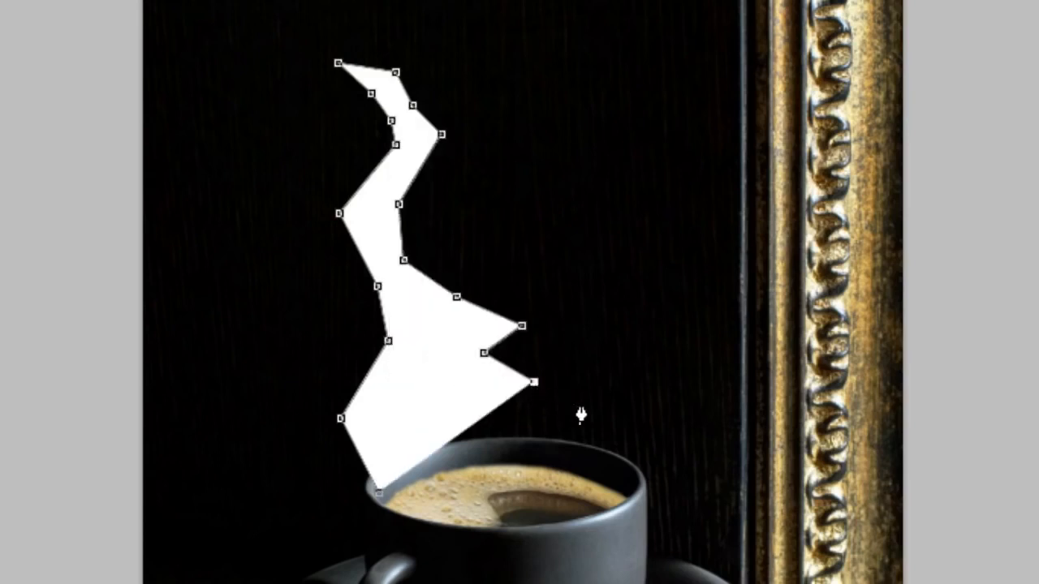
left_click(600, 442)
left_click(623, 486)
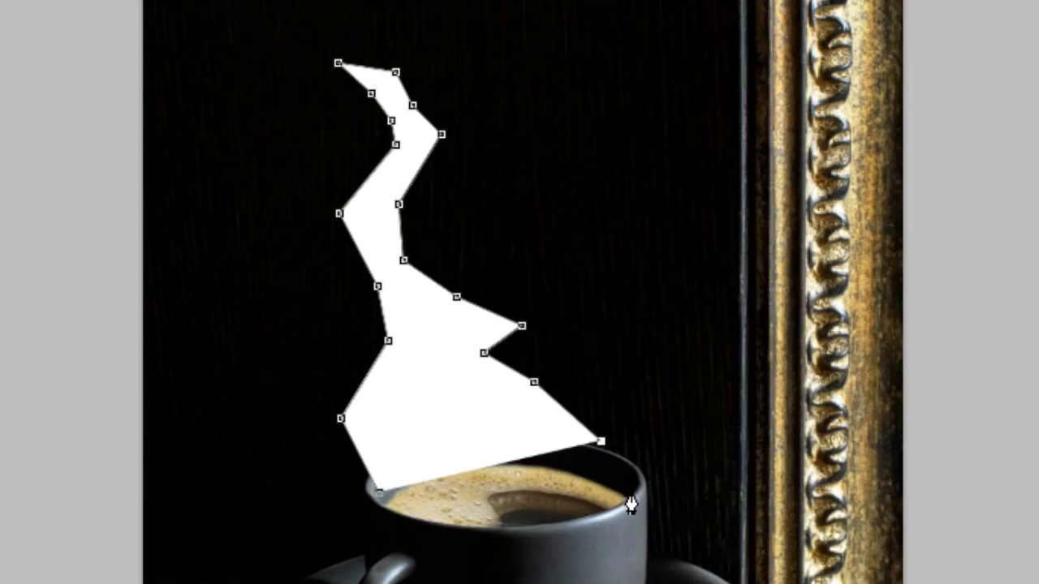
left_click(380, 494)
key("Return")
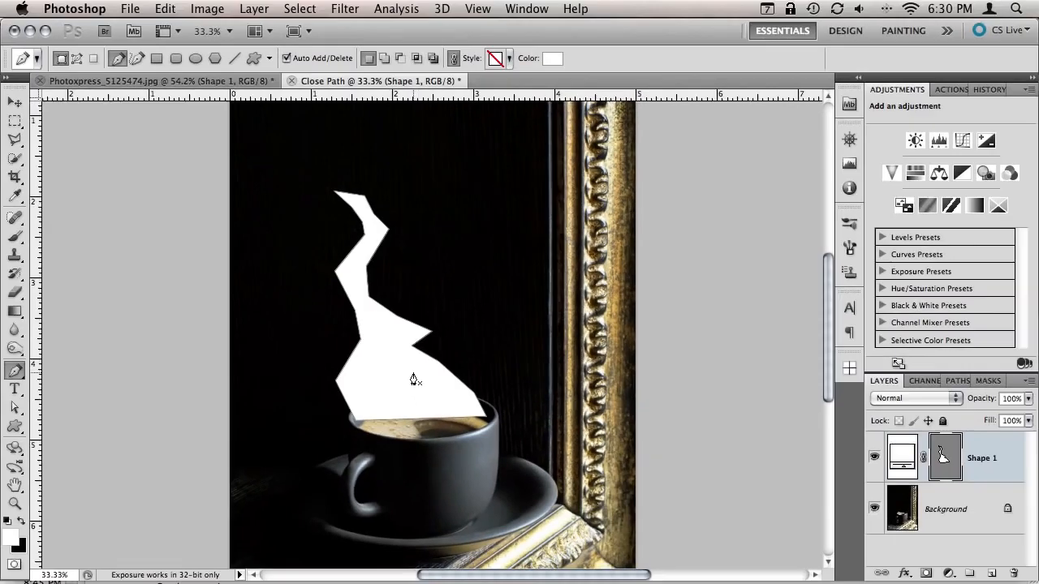
Step: Convert the steam shape layer for Smart Filters and nudge it slightly to the right
key("v")
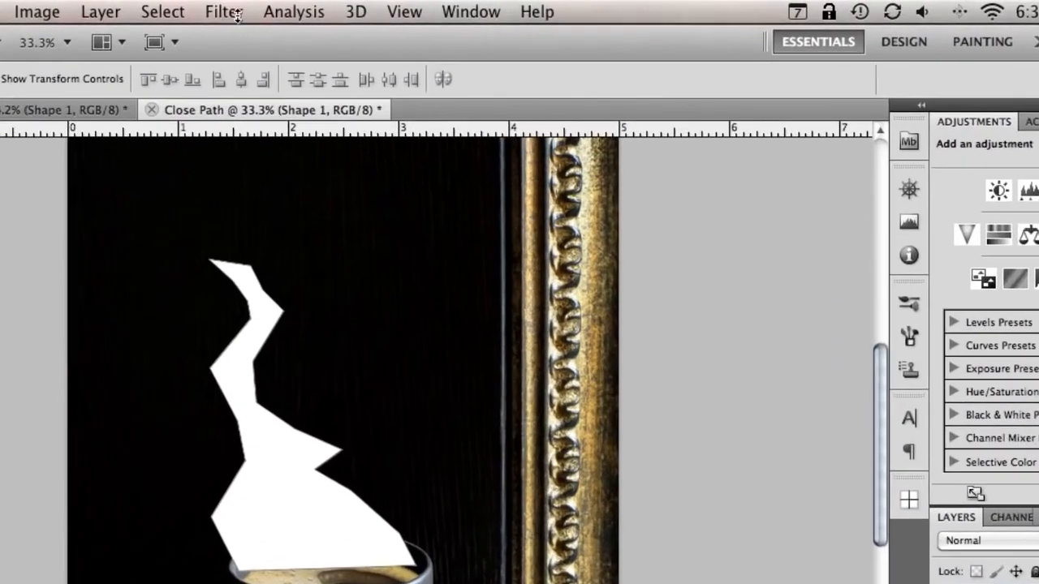
left_click(350, 10)
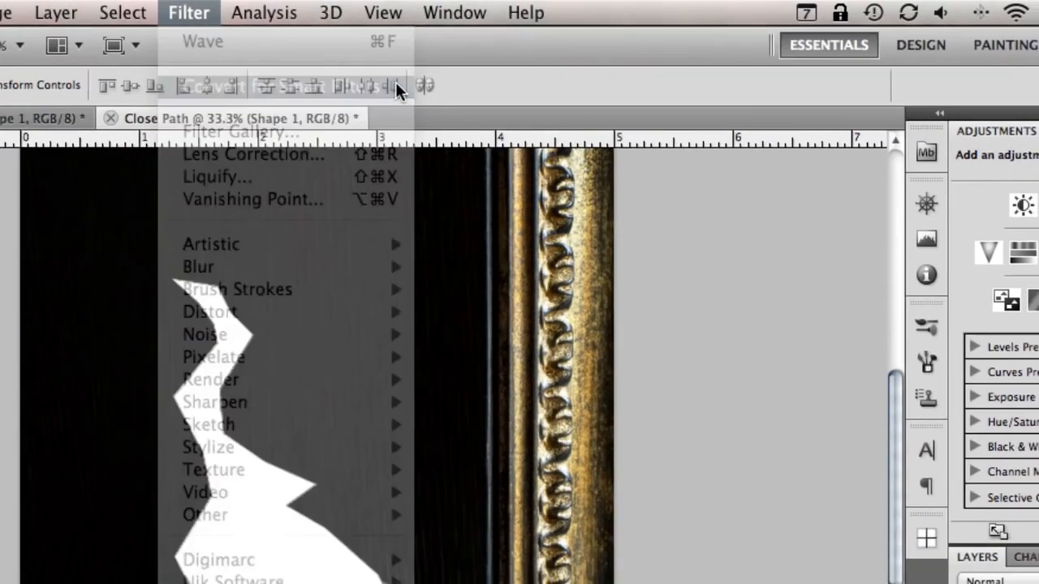
left_click(387, 88)
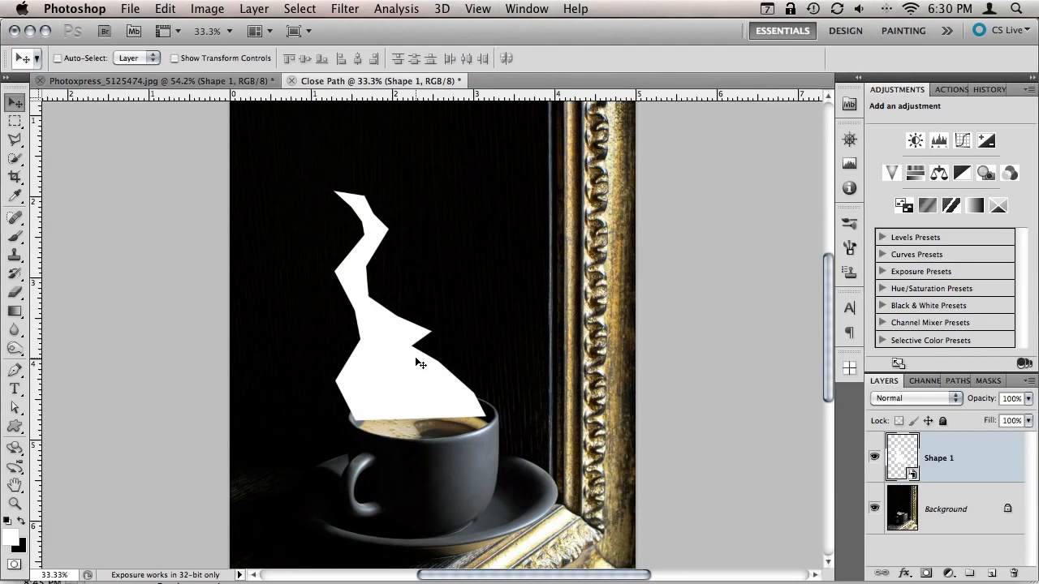
key("shift+Right")
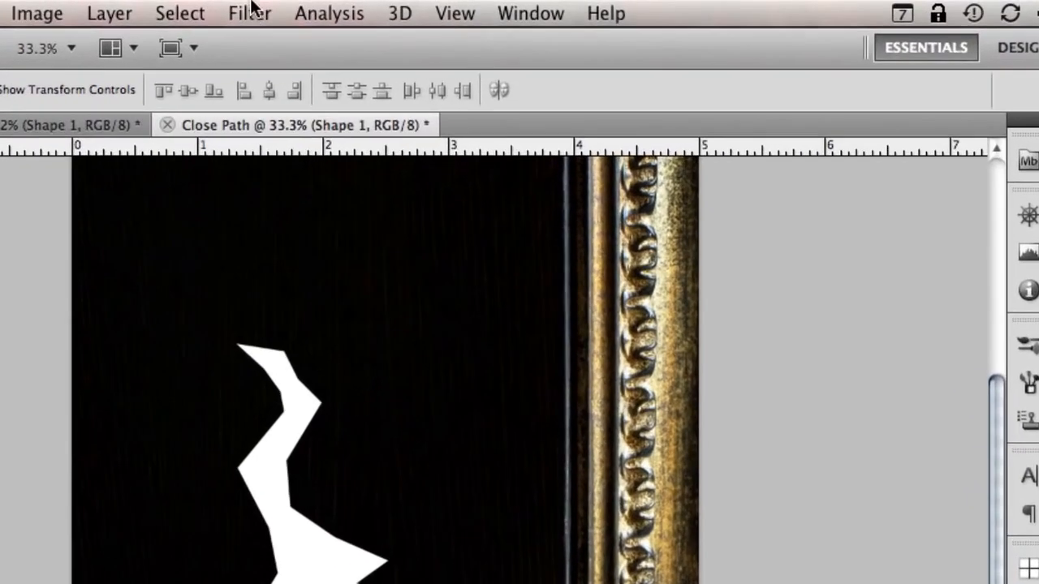
Step: Apply a Gaussian Blur with a 14 pixel radius to the steam layer
left_click(346, 9)
mouse_move(400, 179)
mouse_move(359, 280)
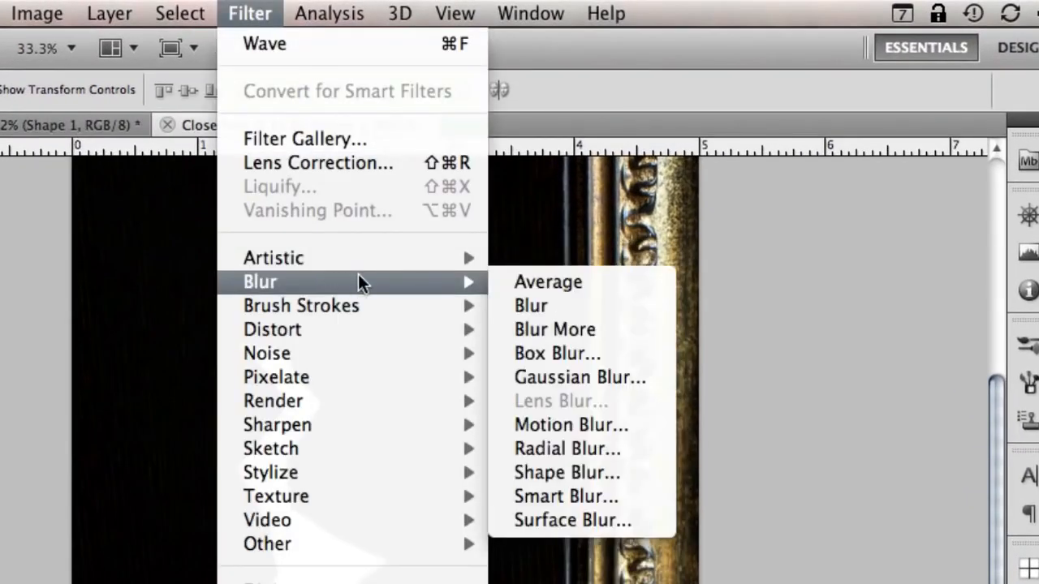
left_click(602, 378)
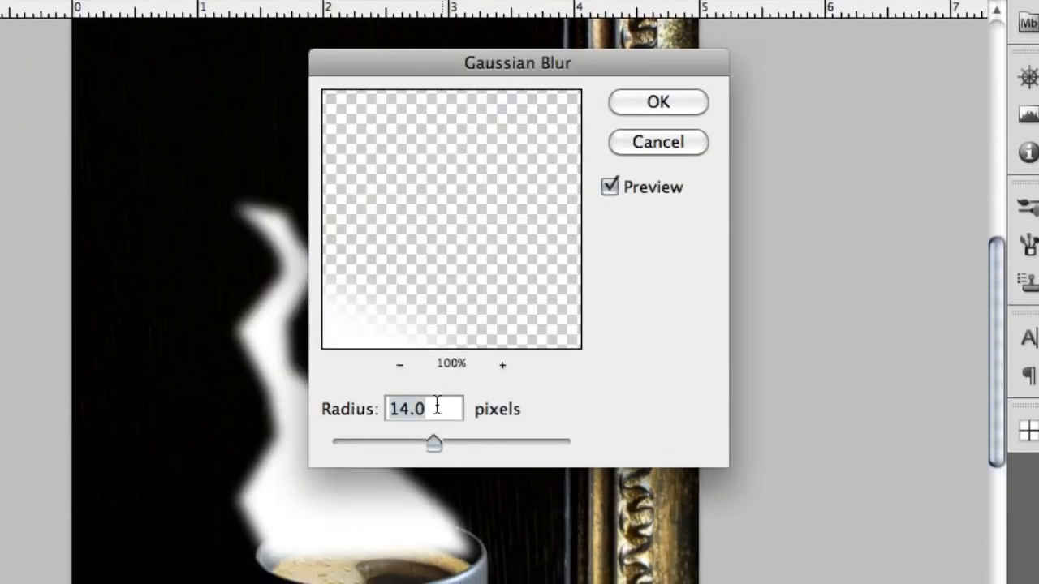
left_click(657, 102)
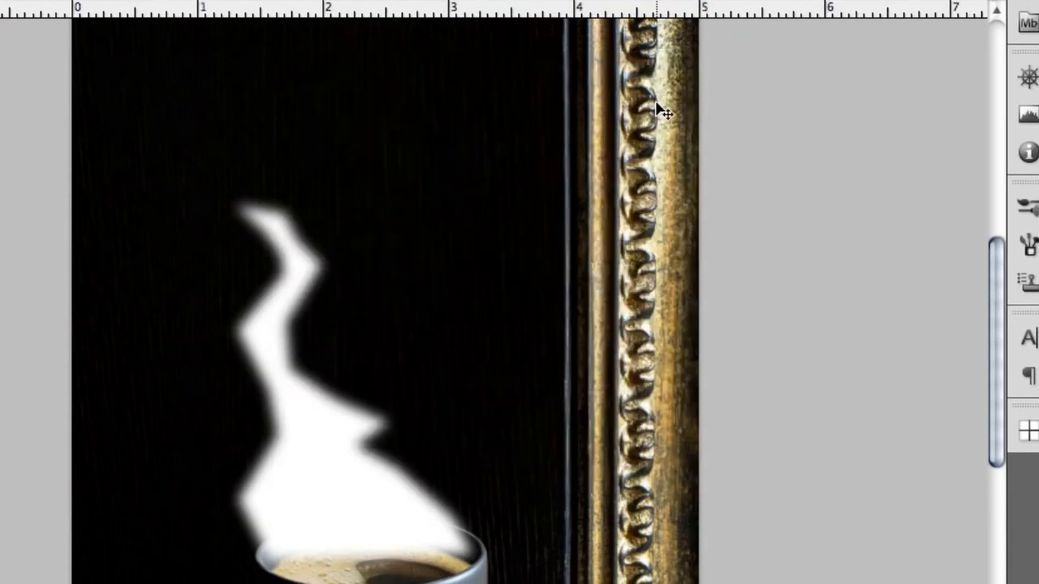
Step: Apply a sine Wave filter with 625 generators, wavelength 113 to 287, amplitude 1 to 2 and 100% scale, and shift the steam slightly upward
left_click_drag(1000, 280, 999, 293)
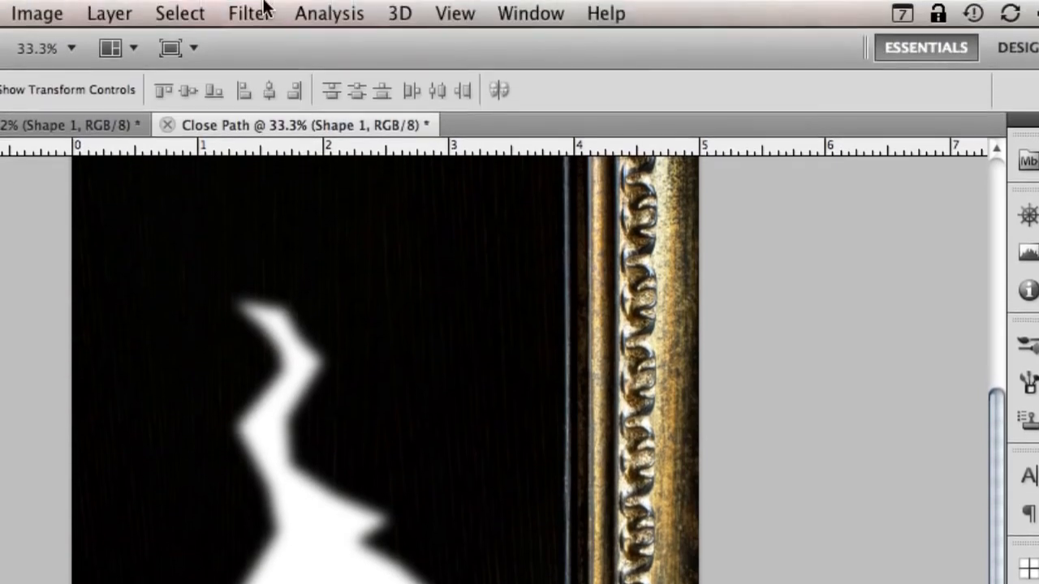
left_click(267, 8)
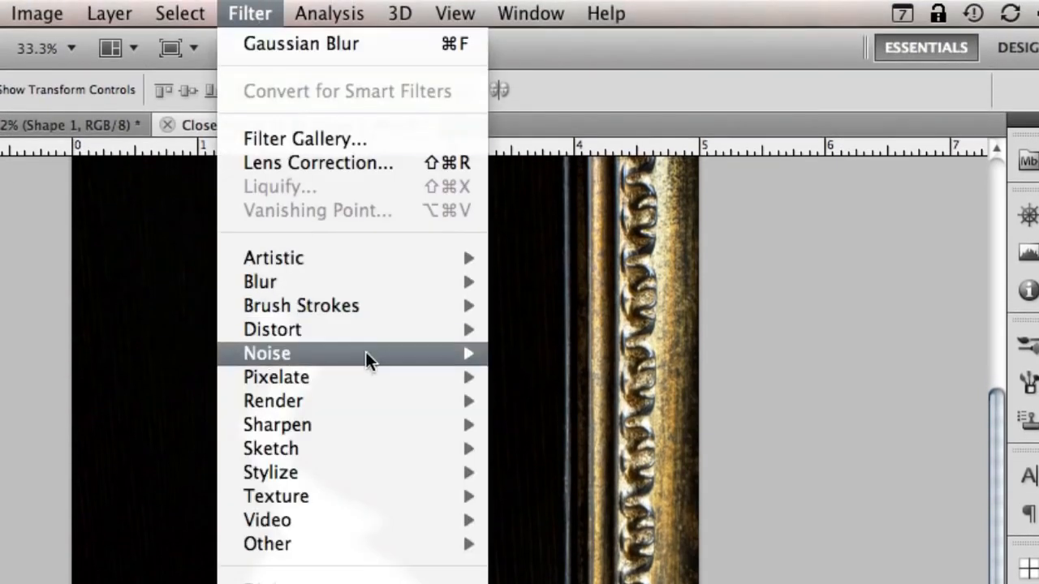
mouse_move(367, 329)
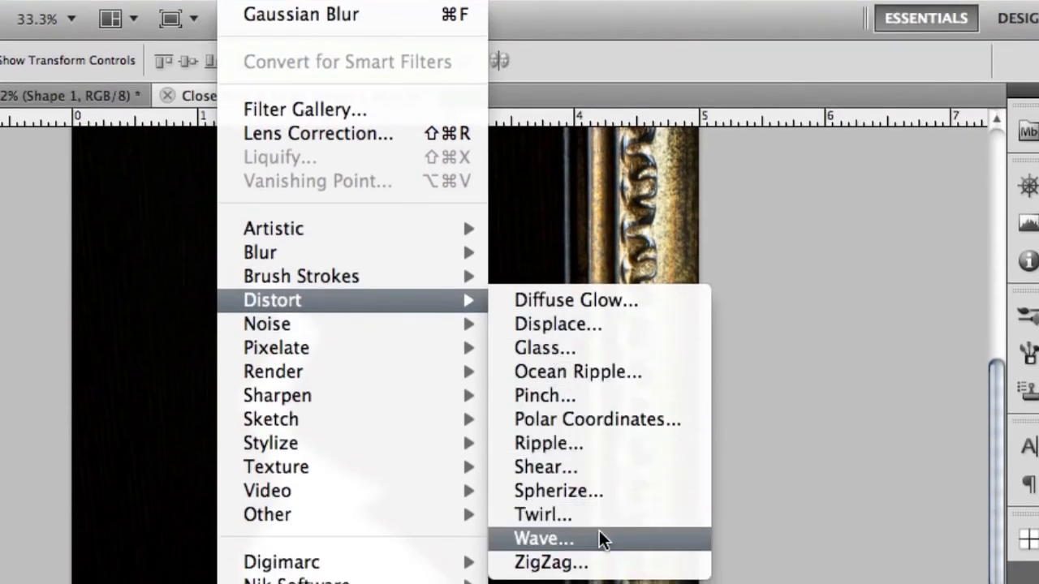
left_click(600, 538)
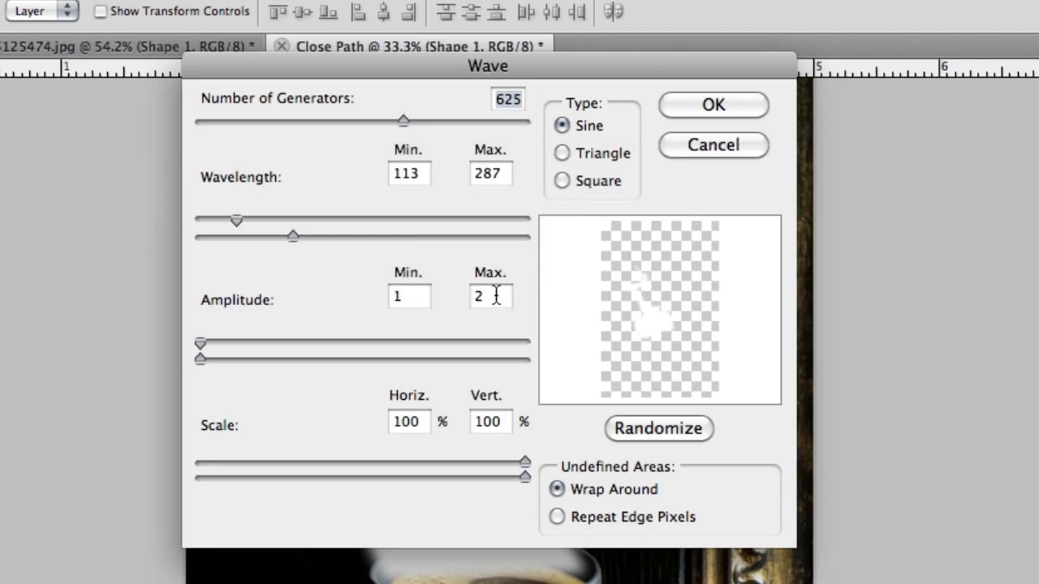
left_click(409, 422)
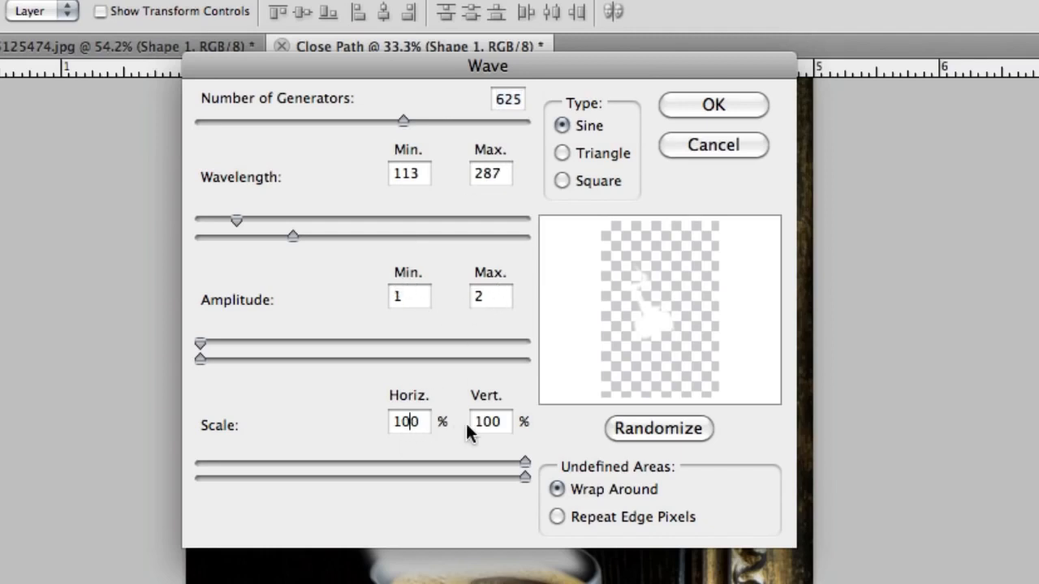
left_click(492, 422)
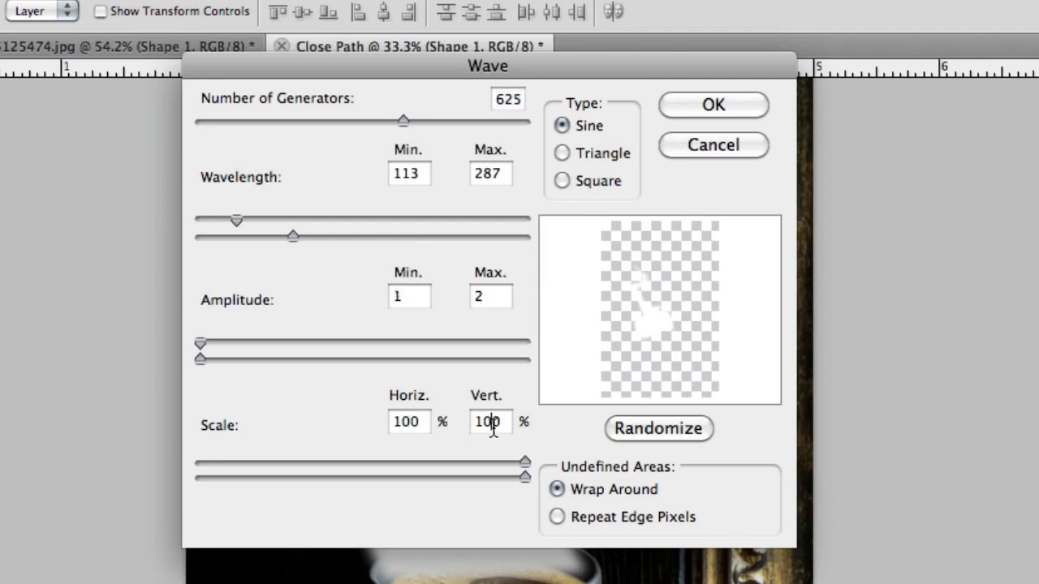
left_click(713, 106)
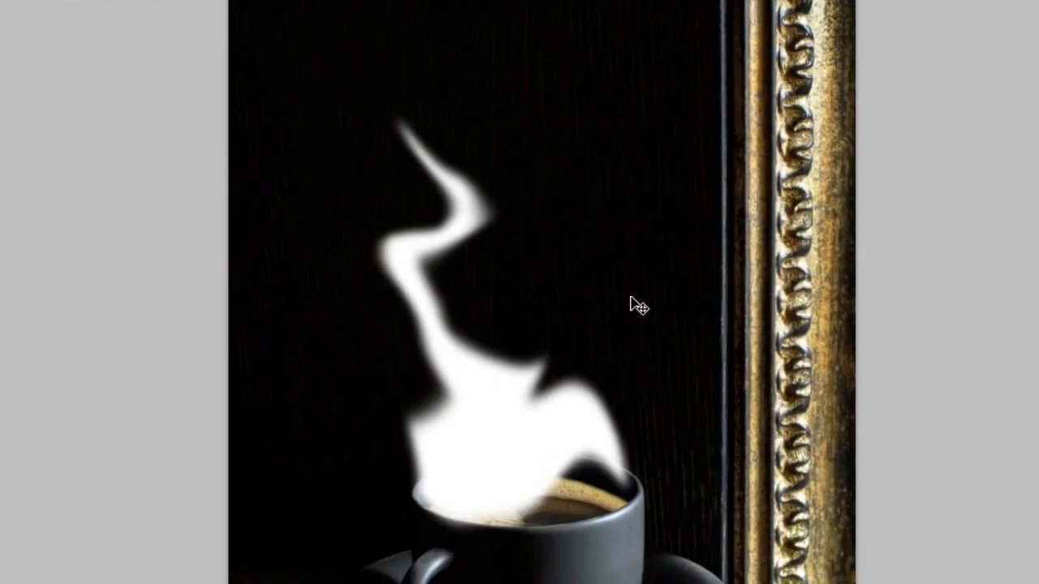
left_click_drag(517, 400, 521, 389)
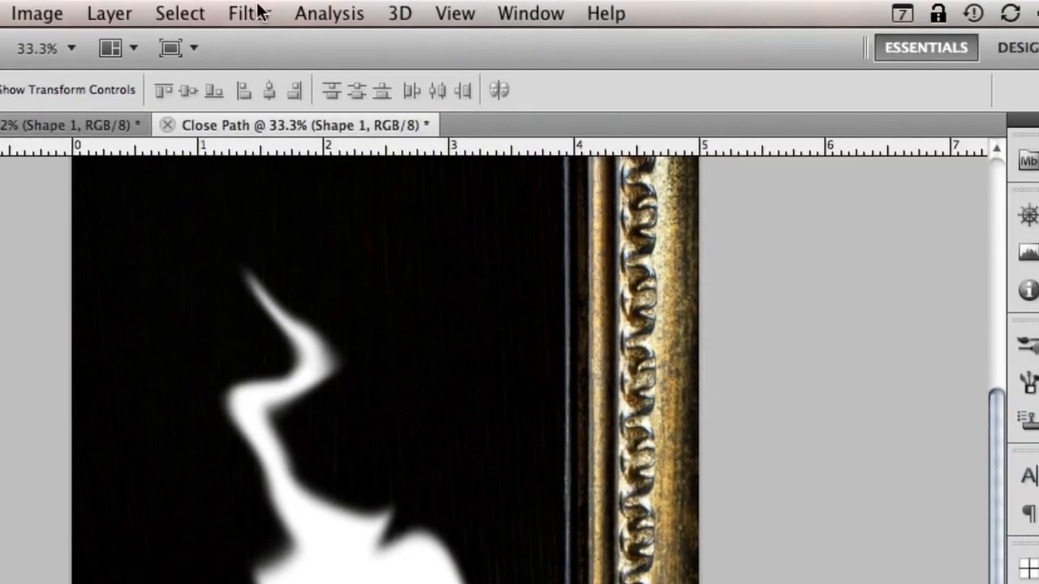
Step: Apply a ZigZag filter with amount 30, 4 ridges and Around Center style, and move the distorted steam down toward the coffee
left_click(258, 13)
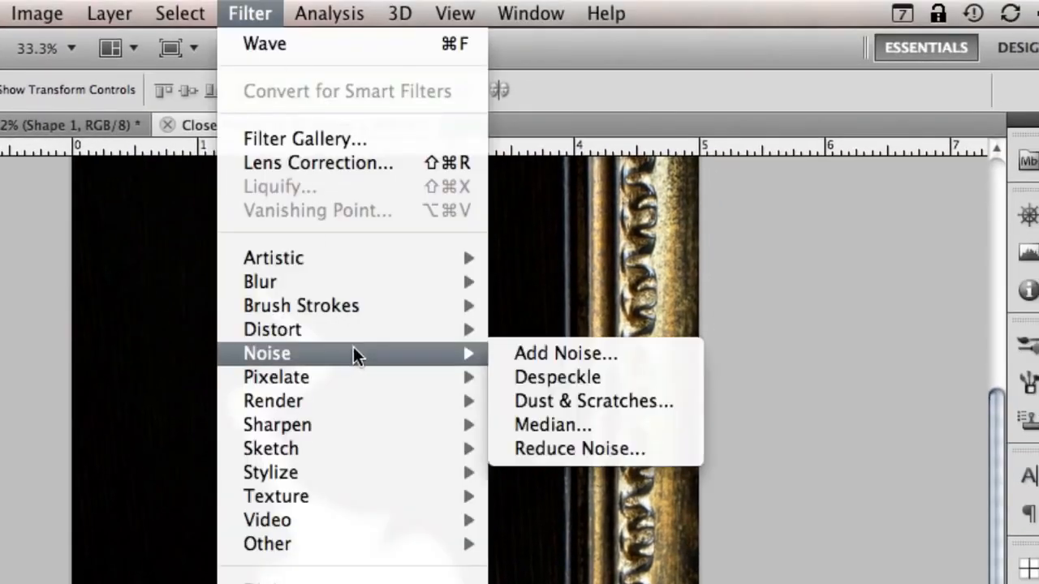
mouse_move(356, 329)
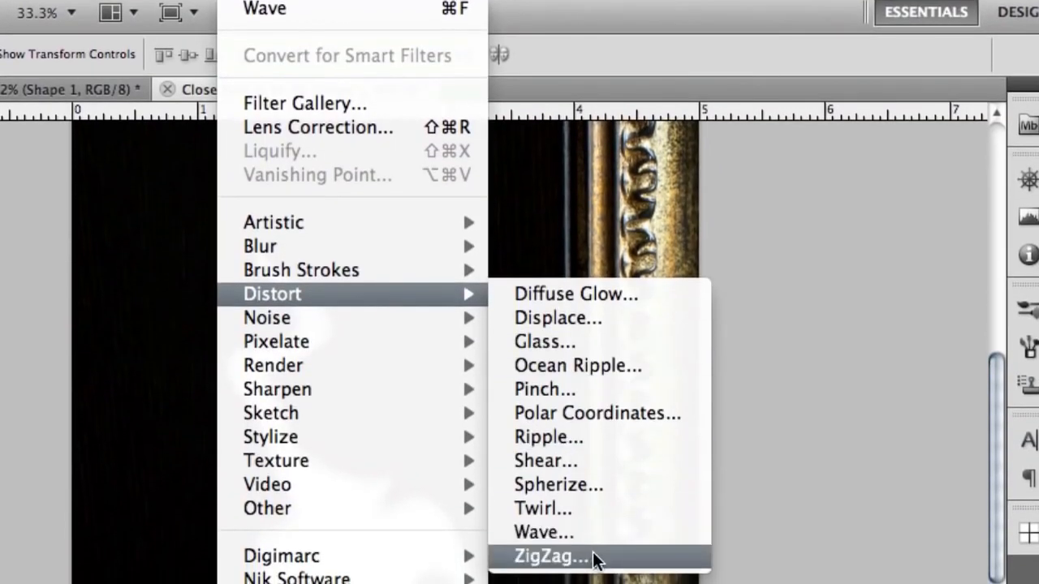
left_click(595, 560)
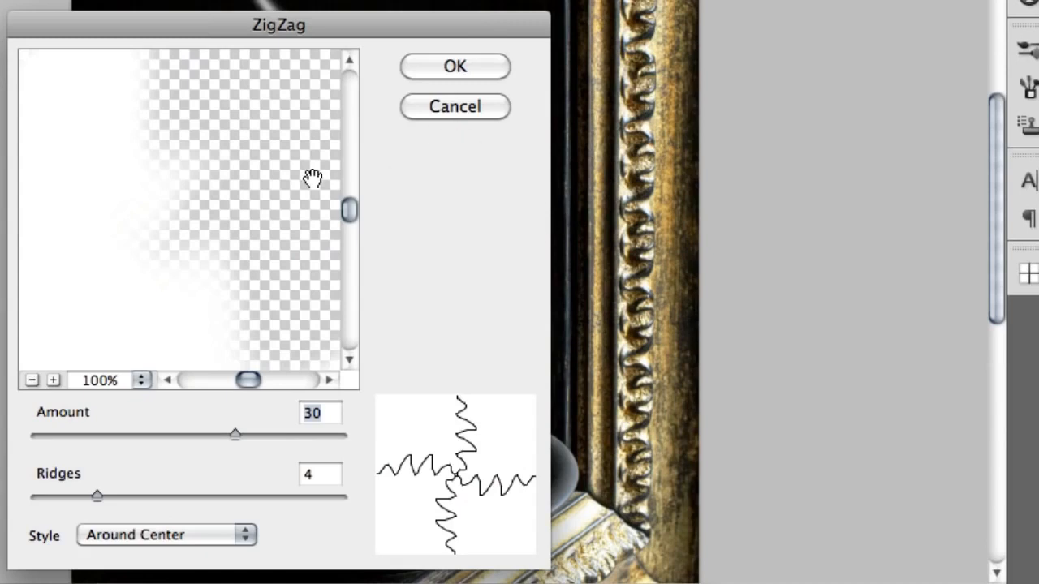
left_click(31, 380)
left_click(31, 380)
left_click(31, 380)
left_click(32, 380)
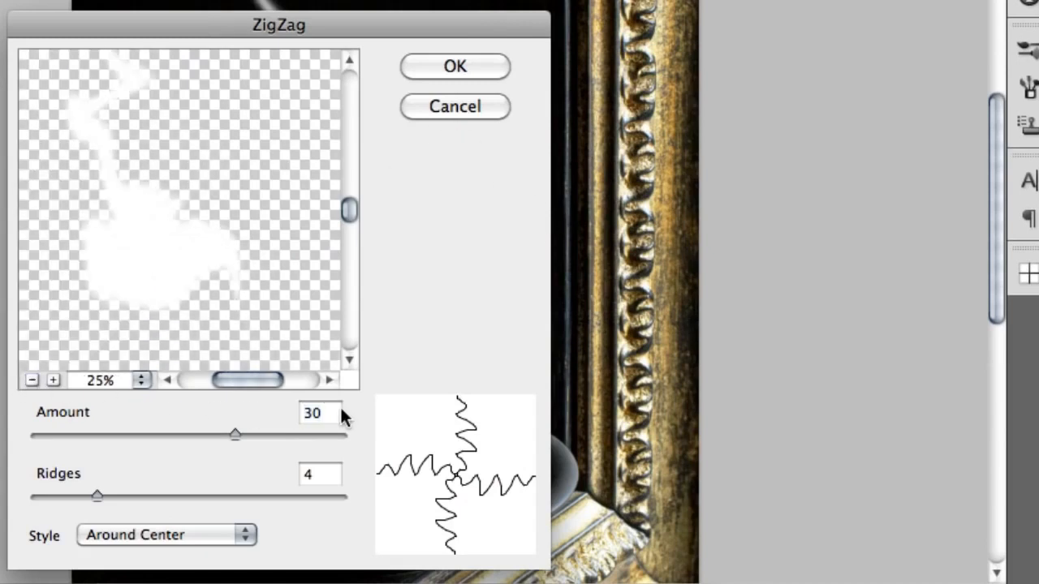
left_click(214, 535)
left_click(211, 535)
left_click(480, 64)
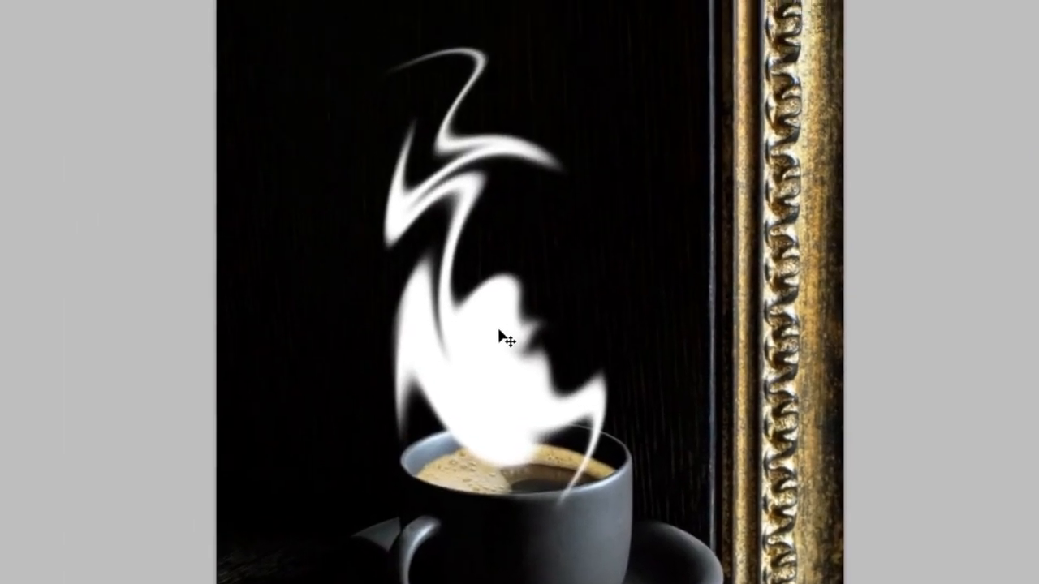
left_click_drag(513, 322, 527, 349)
key("Return")
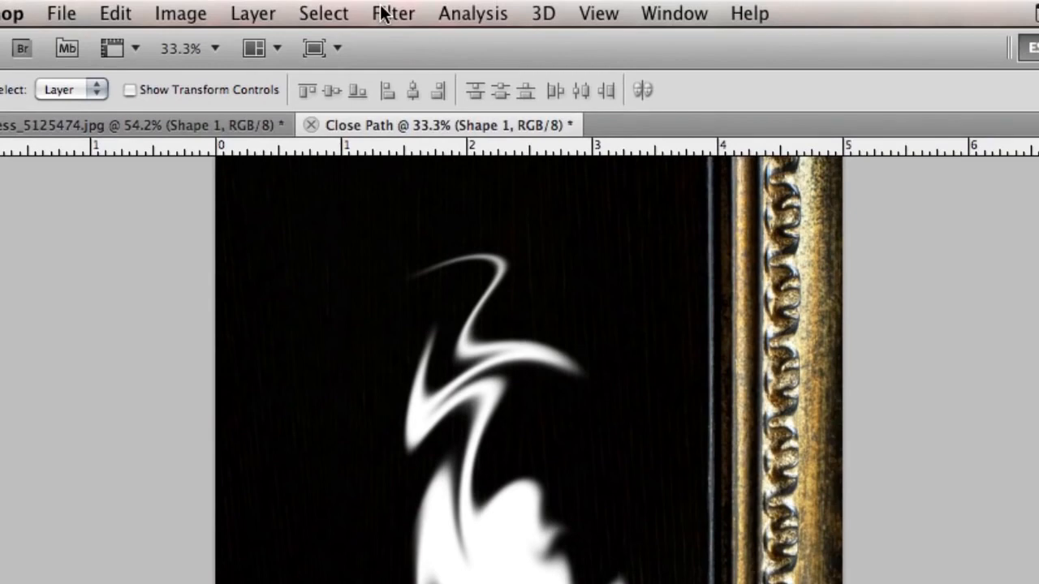
Step: Apply a Surface Blur to the steam layer with a radius of 62 pixels and a threshold of 214 levels
left_click(383, 15)
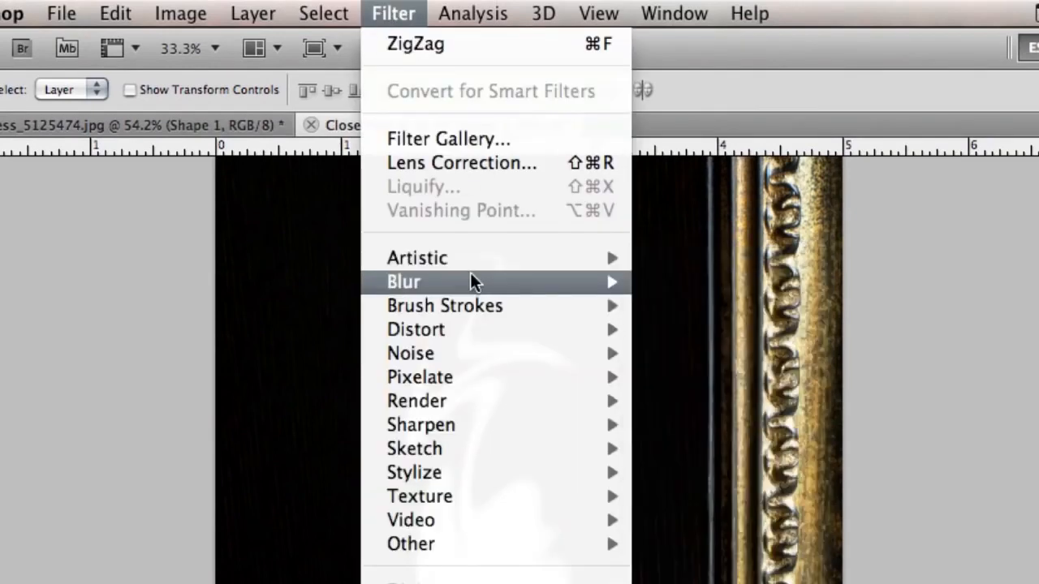
mouse_move(470, 281)
left_click(740, 520)
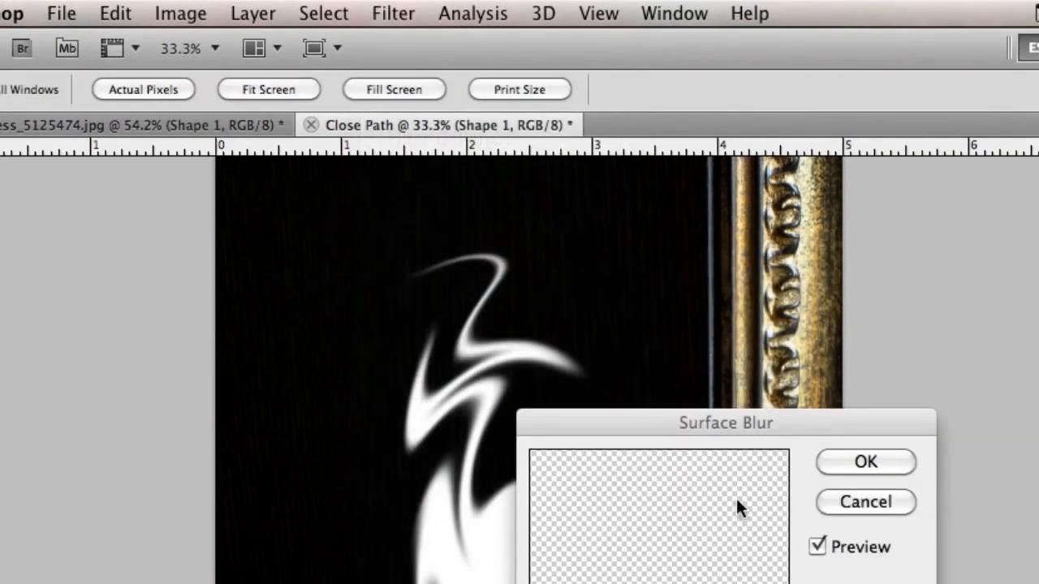
left_click_drag(727, 423, 251, 18)
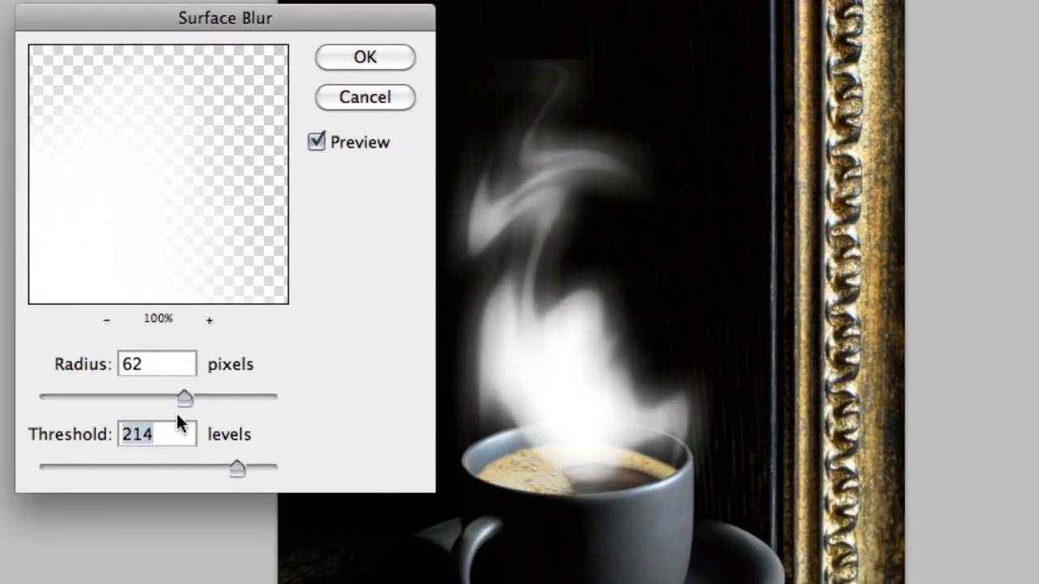
left_click(365, 56)
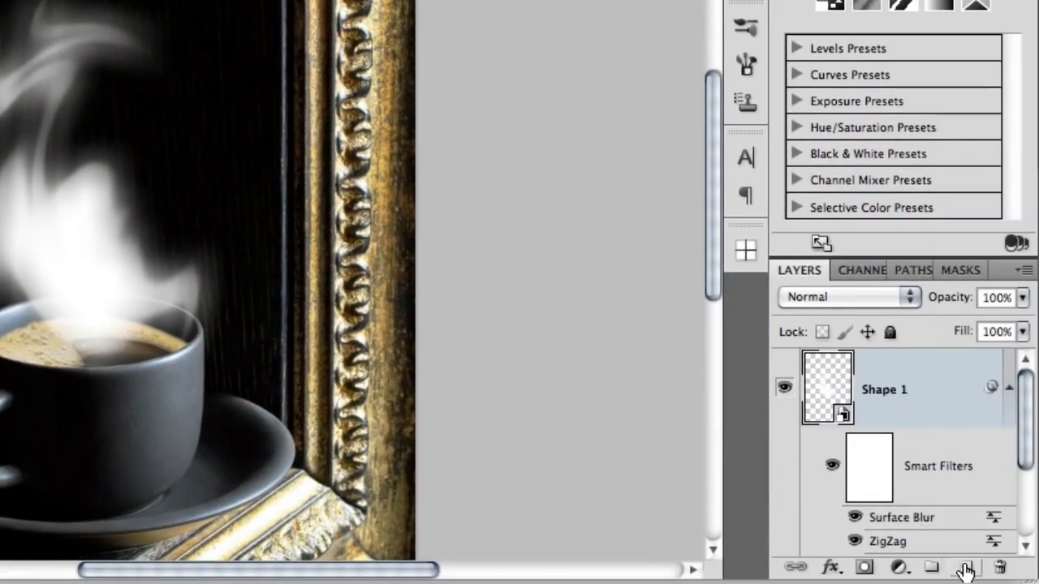
Step: Add a new empty layer above the steam layer
left_click(965, 568)
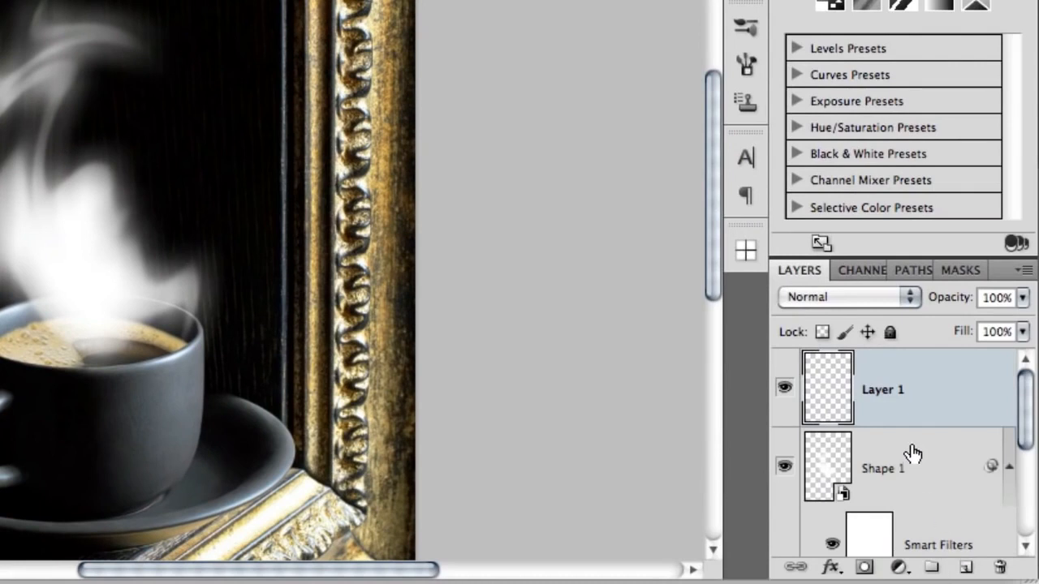
Step: Render Clouds on the new layer inside a selection made from the steam layer's transparency, deselect, and set the layer's blend mode to Overlay
left_click(828, 459, "ctrl")
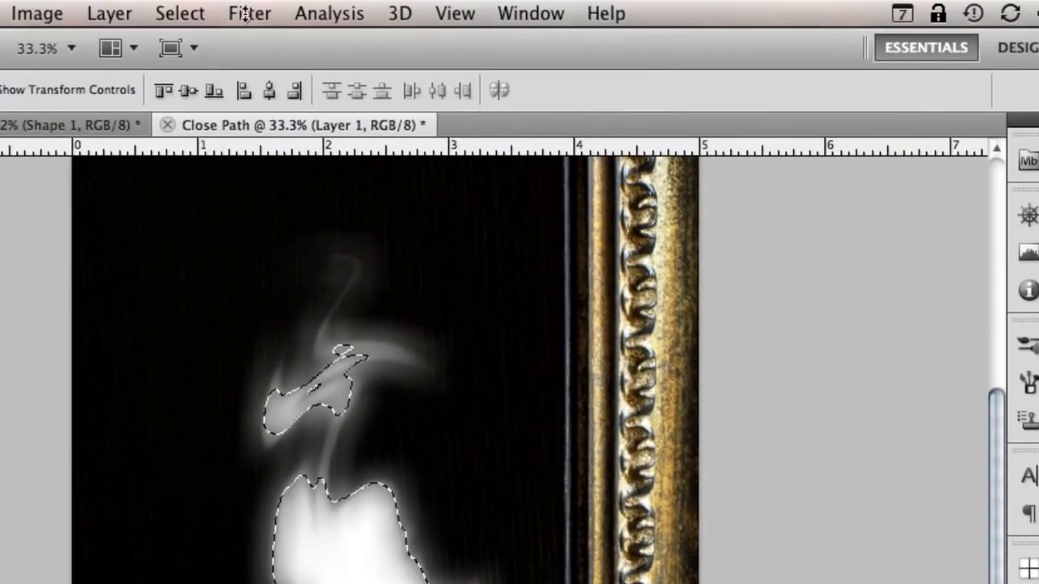
left_click(250, 14)
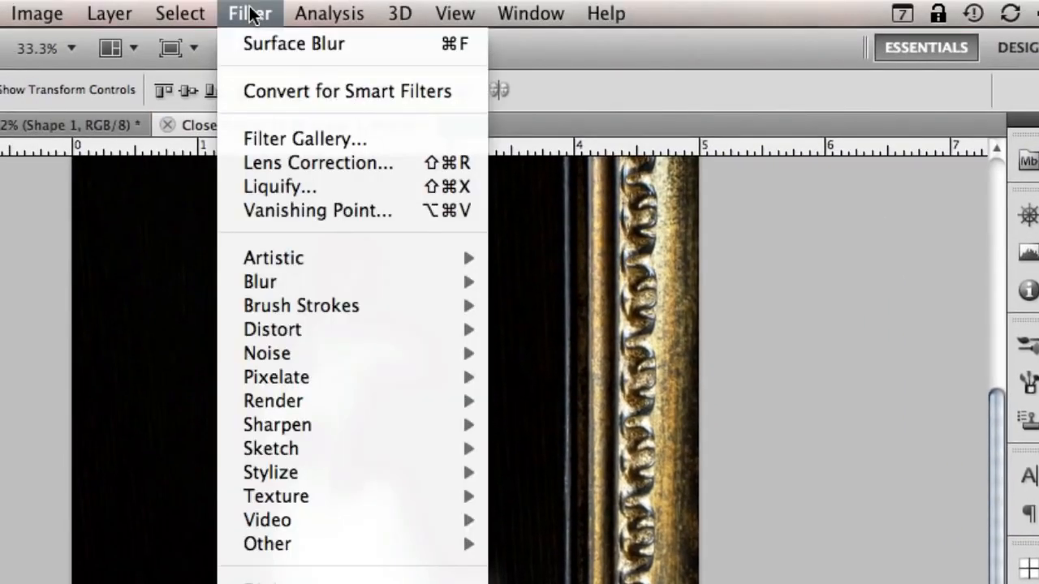
mouse_move(344, 407)
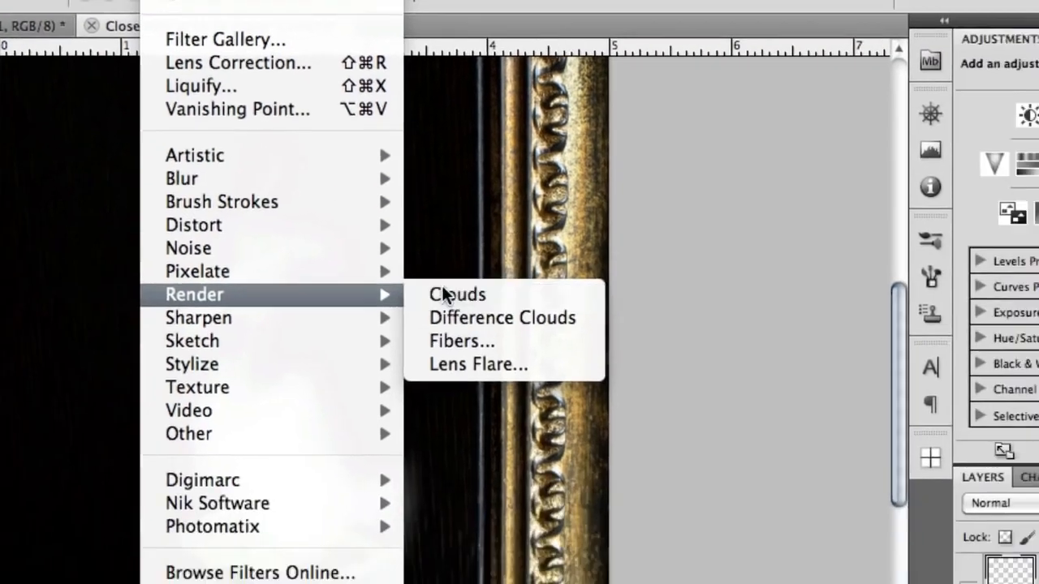
left_click(531, 401)
key("super+d")
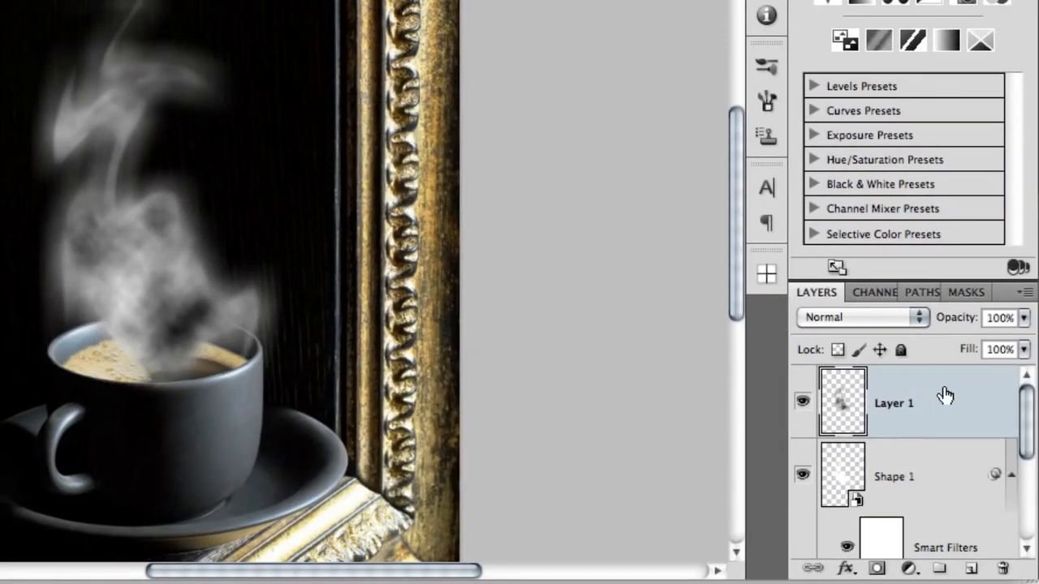
left_click(917, 318)
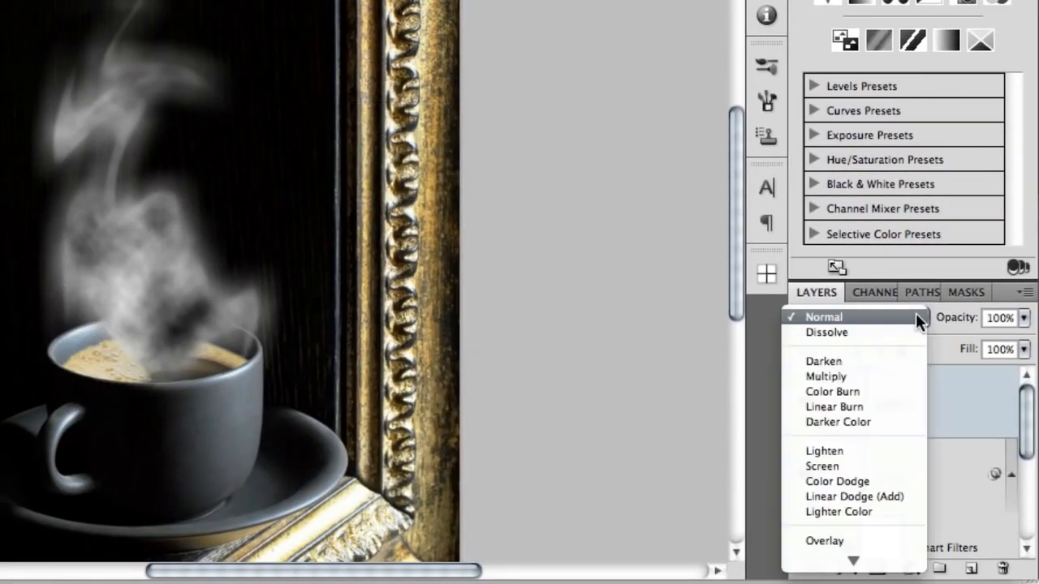
left_click(883, 539)
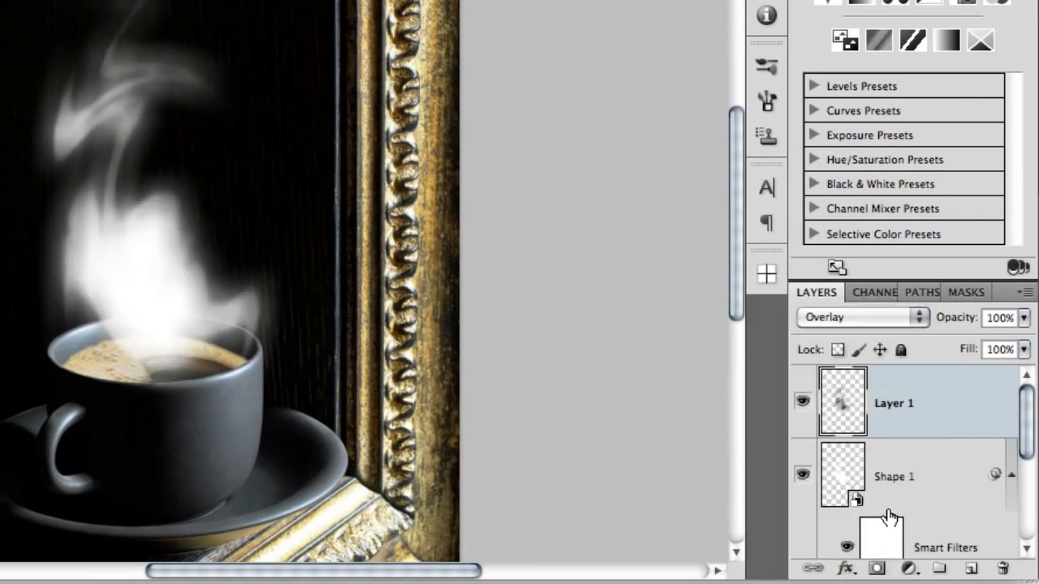
Step: Add a Satin effect to the steam layer with 30% opacity, 30 px distance and 15 px size
left_click(949, 476)
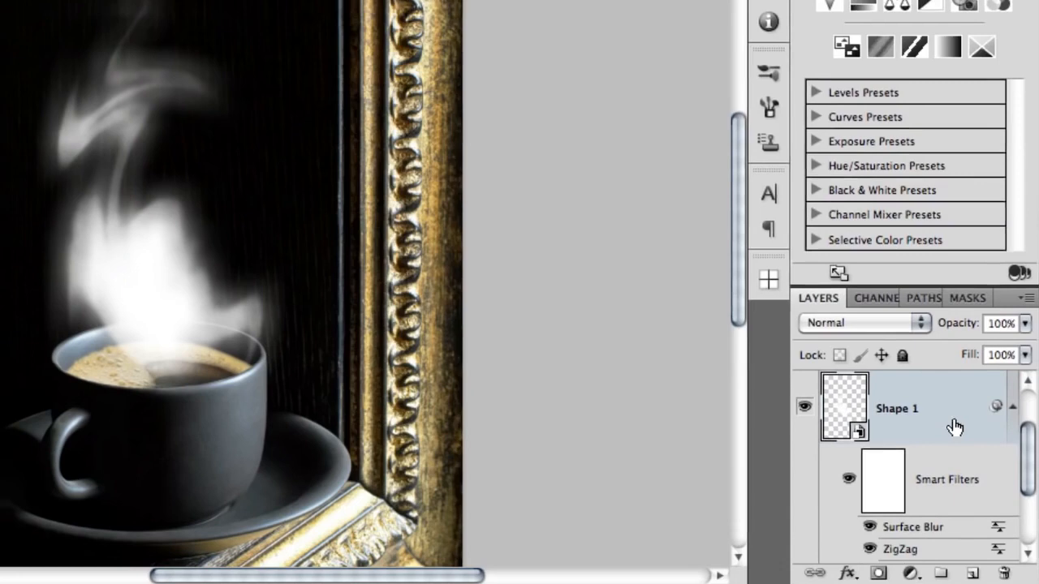
double_click(951, 427)
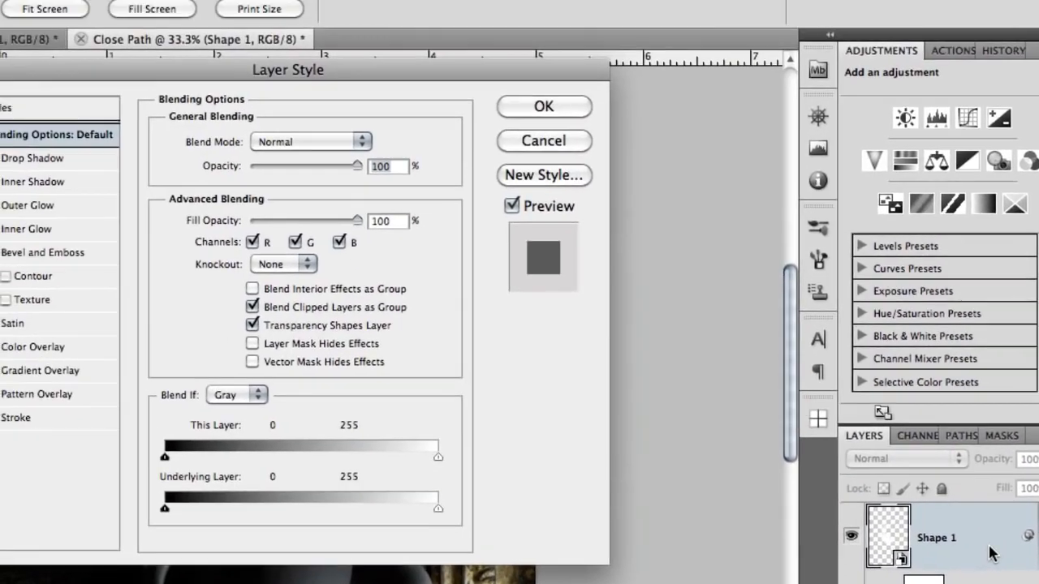
left_click_drag(203, 69, 602, 66)
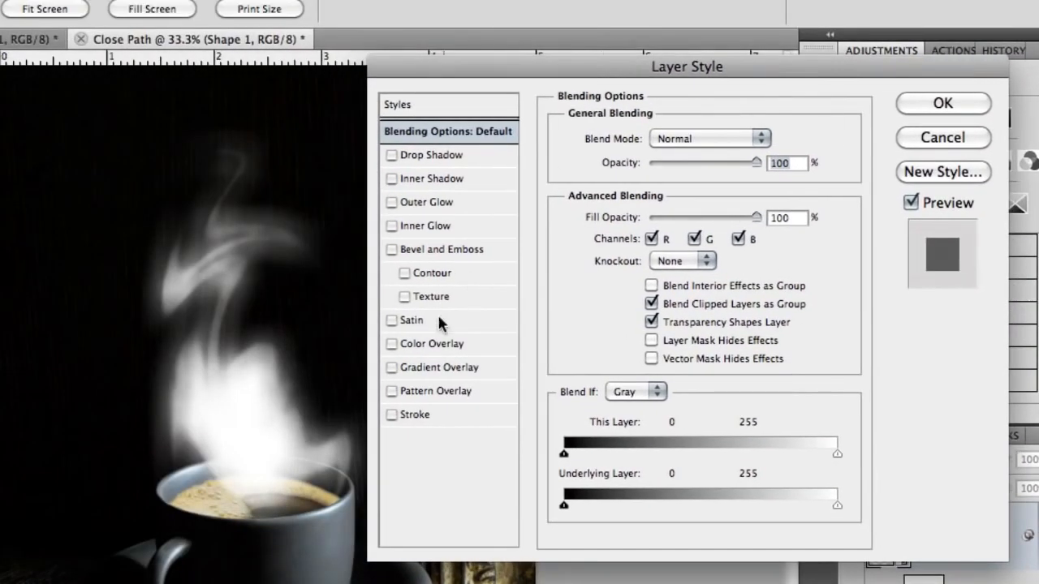
left_click(430, 322)
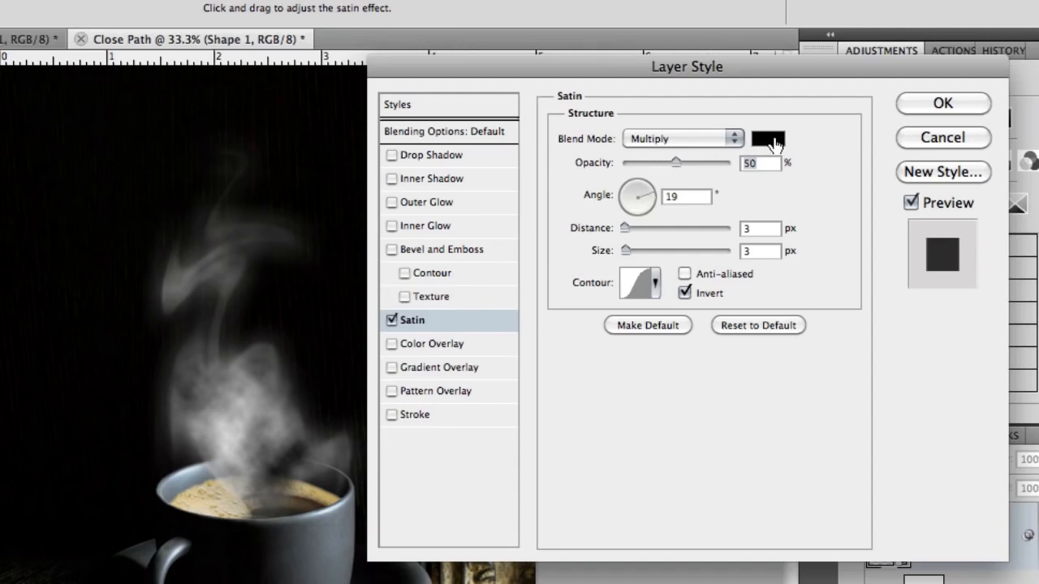
type("30")
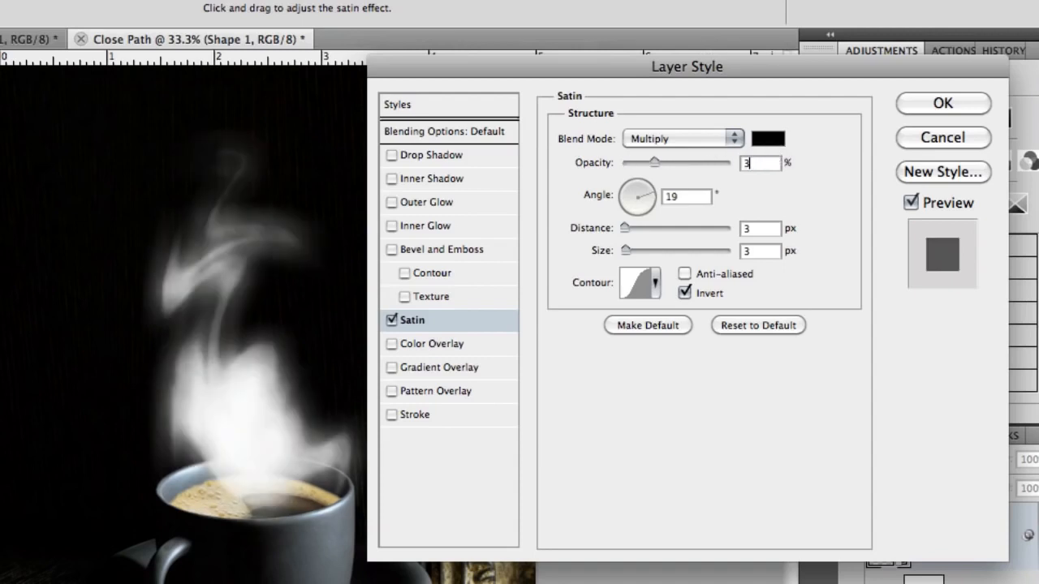
left_click(761, 230)
type("0")
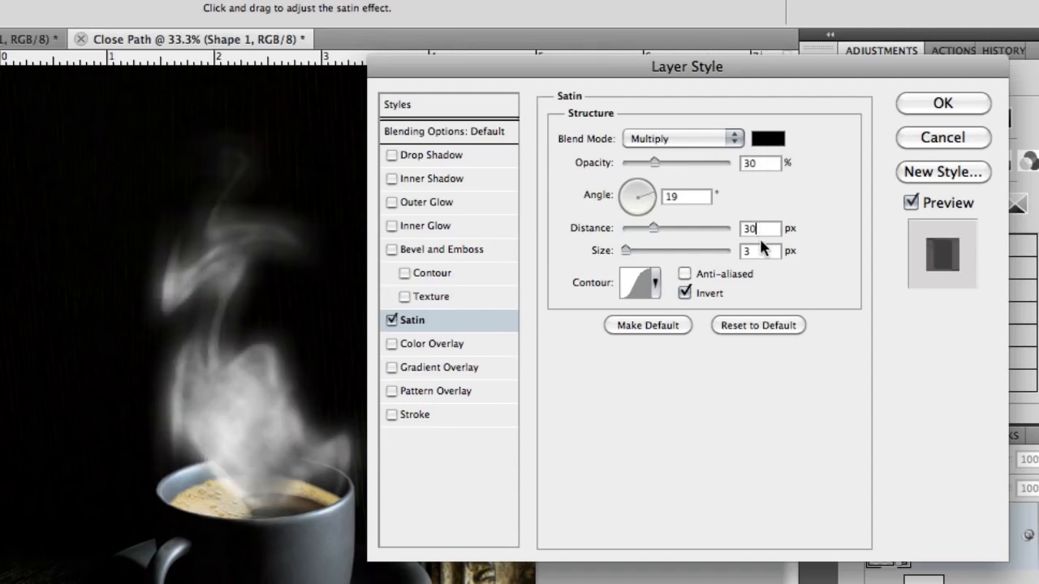
left_click(762, 256)
key("BackSpace")
type("15")
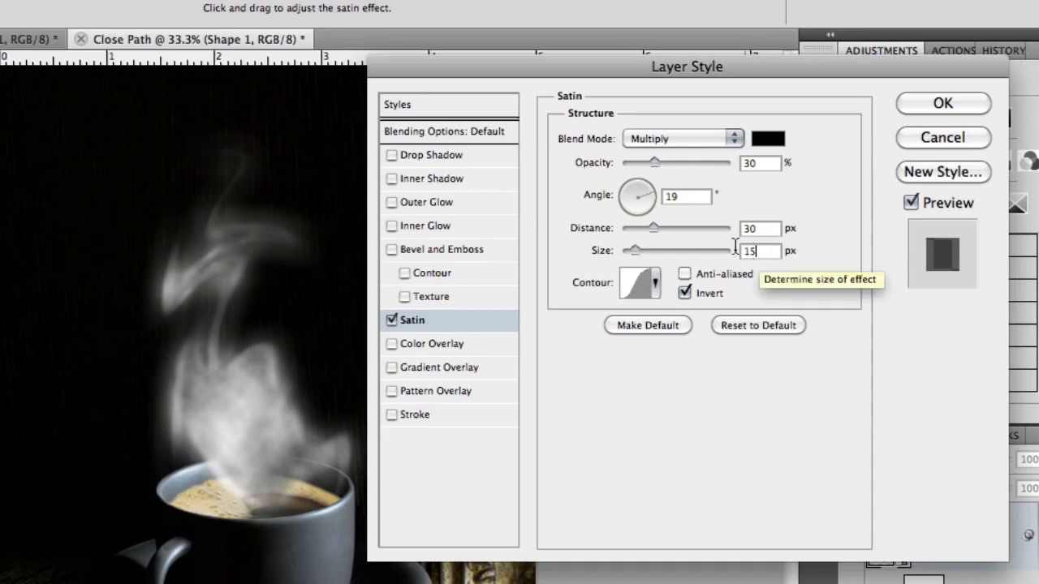
Step: Set the steam layer's overall opacity to 50% in its blending options and apply the layer style
left_click(477, 132)
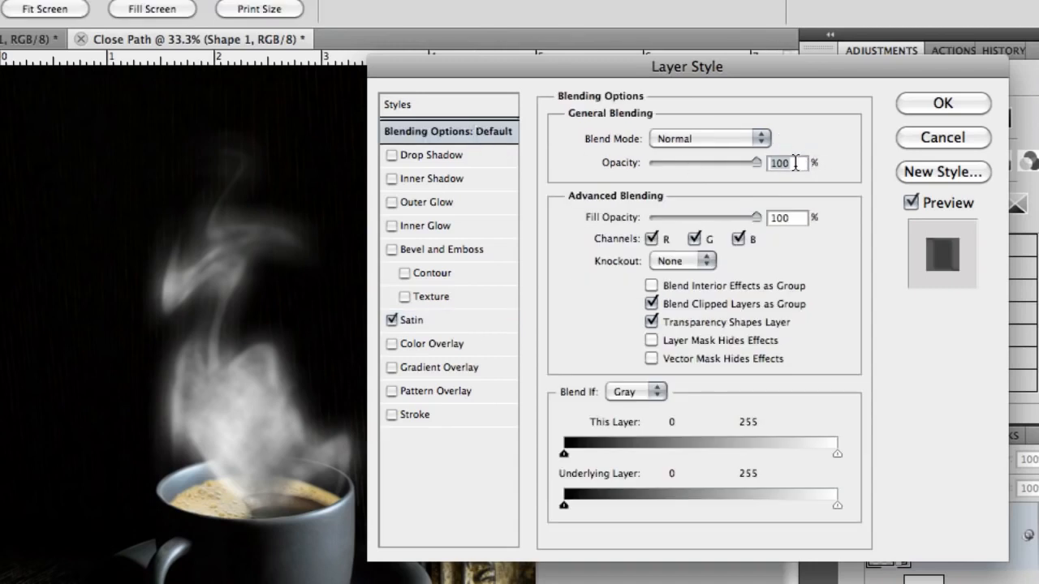
type("50")
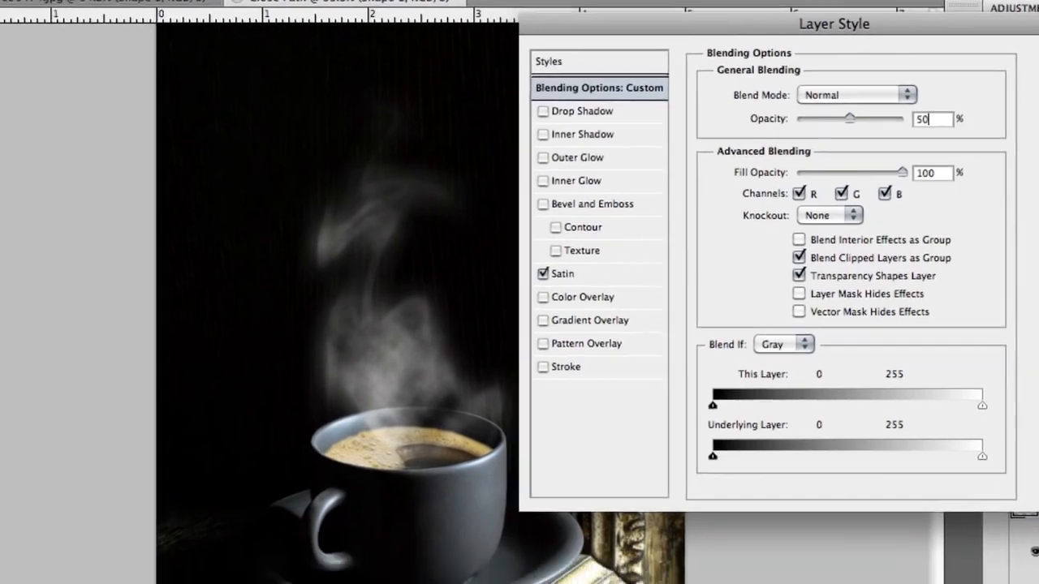
key("Return")
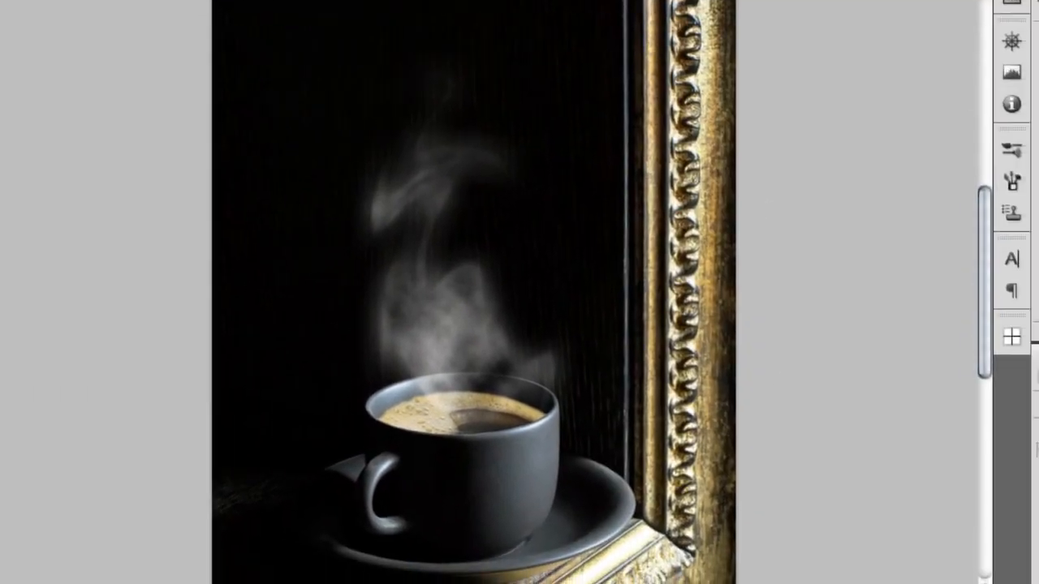
Step: Duplicate the steam layer and set the maximum amplitude of the copy's Wave smart filter to 14
left_click_drag(958, 422, 978, 568)
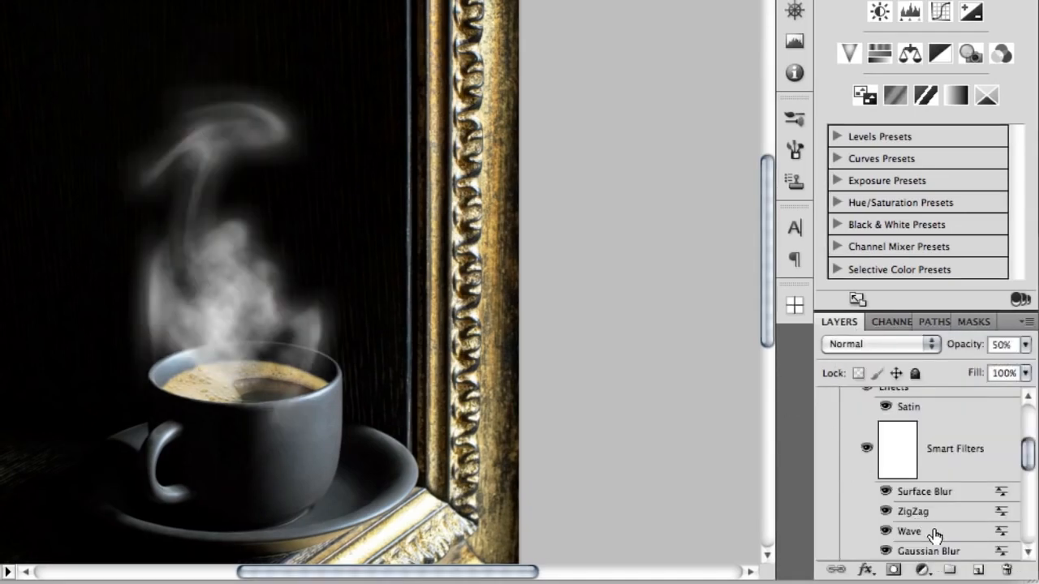
double_click(934, 536)
double_click(256, 148)
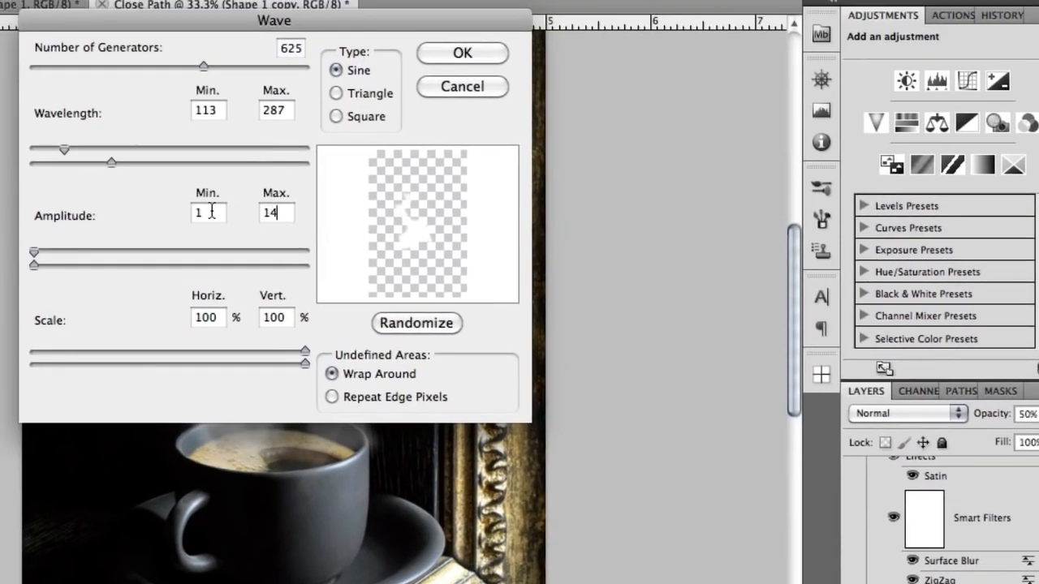
left_click(452, 55)
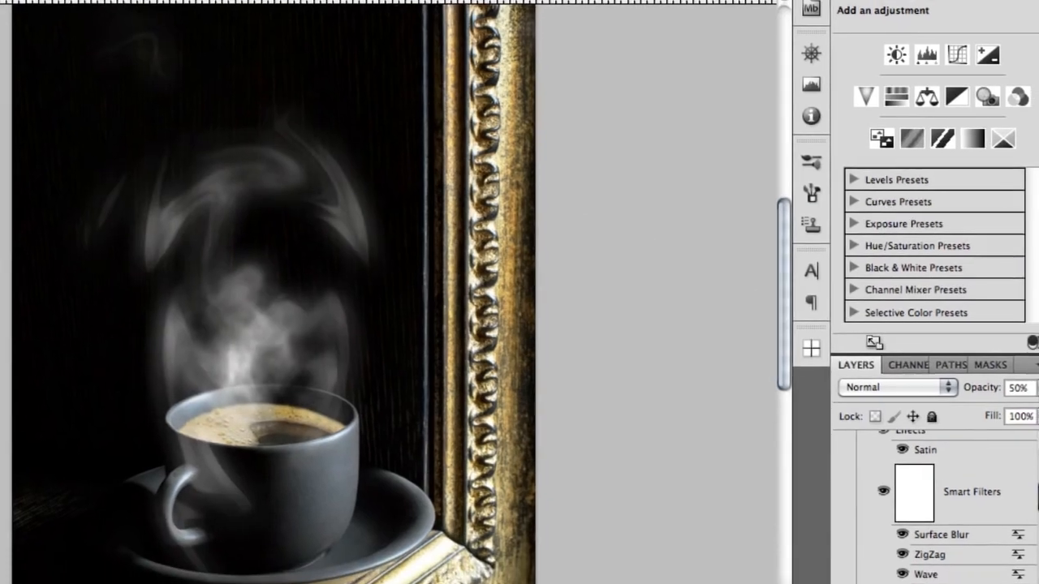
Step: Lower the duplicated steam layer's opacity to 20%
left_click(1025, 345)
left_click(969, 434)
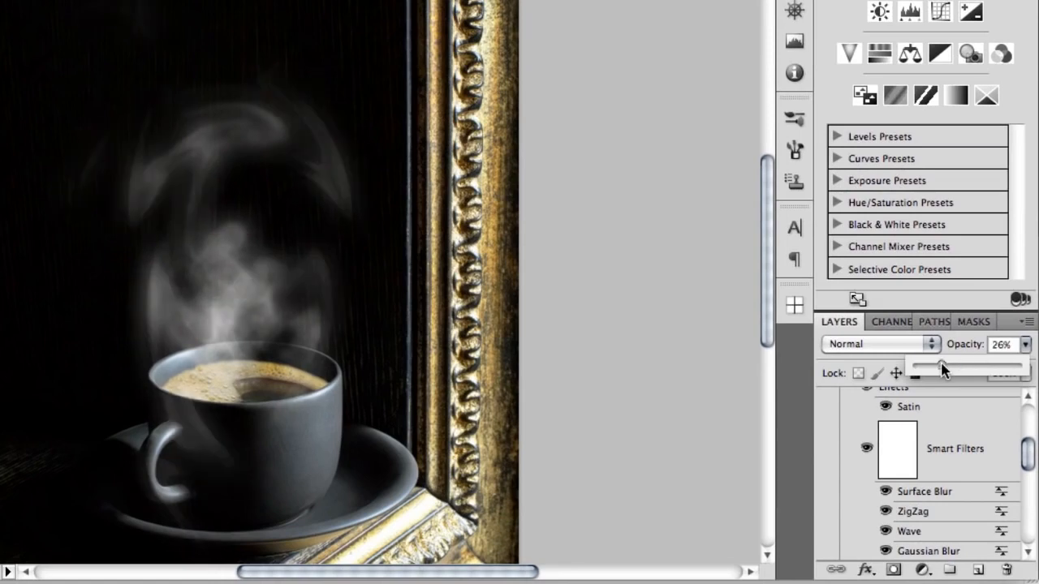
left_click_drag(942, 369, 936, 370)
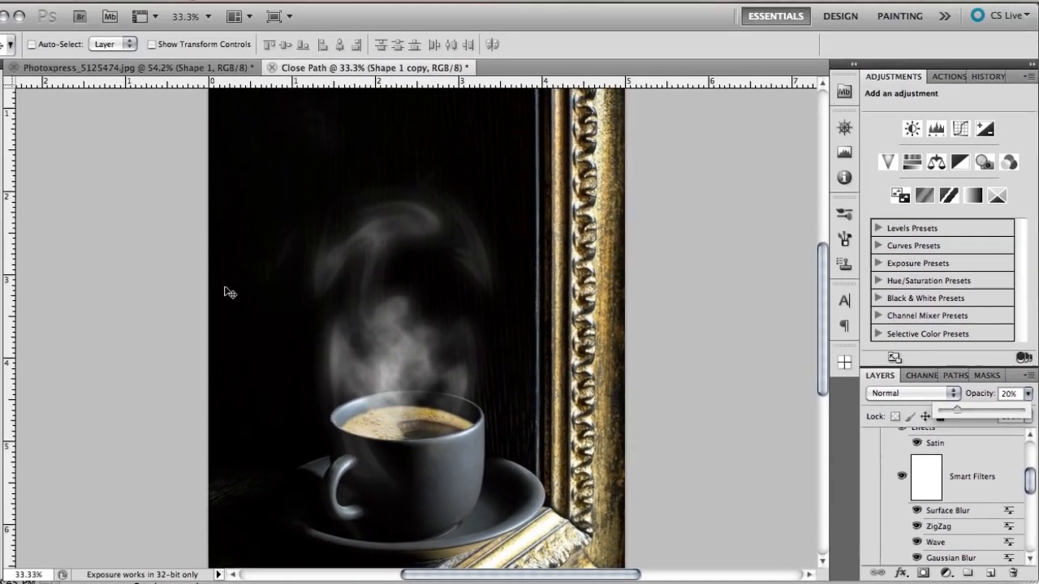